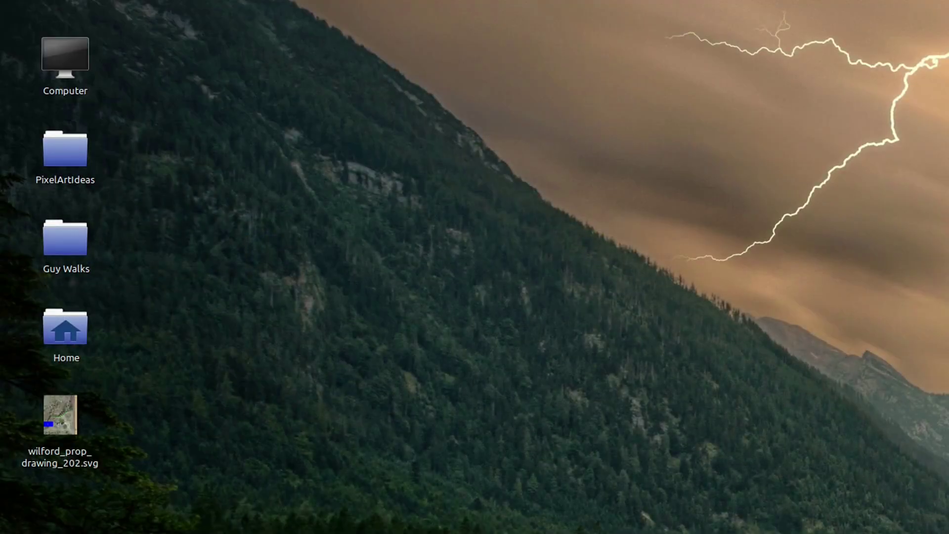
# - Open the file manager and go to the DCIM/100MEDIA folder on the 32 GB Volume
pyautogui.press('super+e')
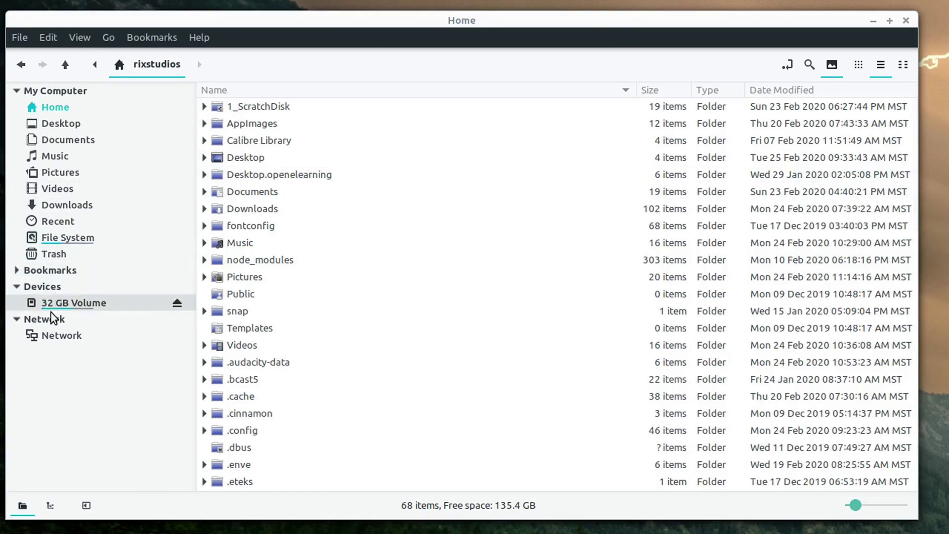
pyautogui.click(64, 307)
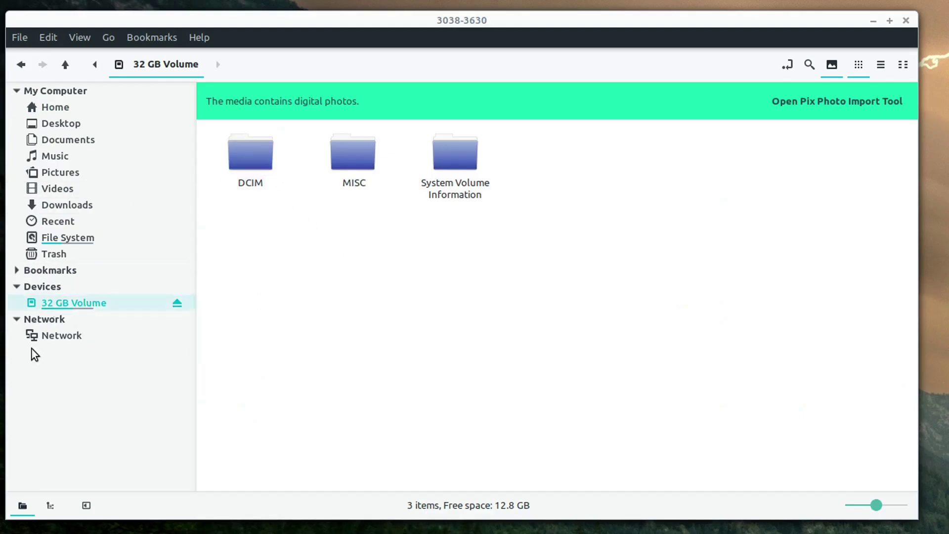
pyautogui.click(256, 190)
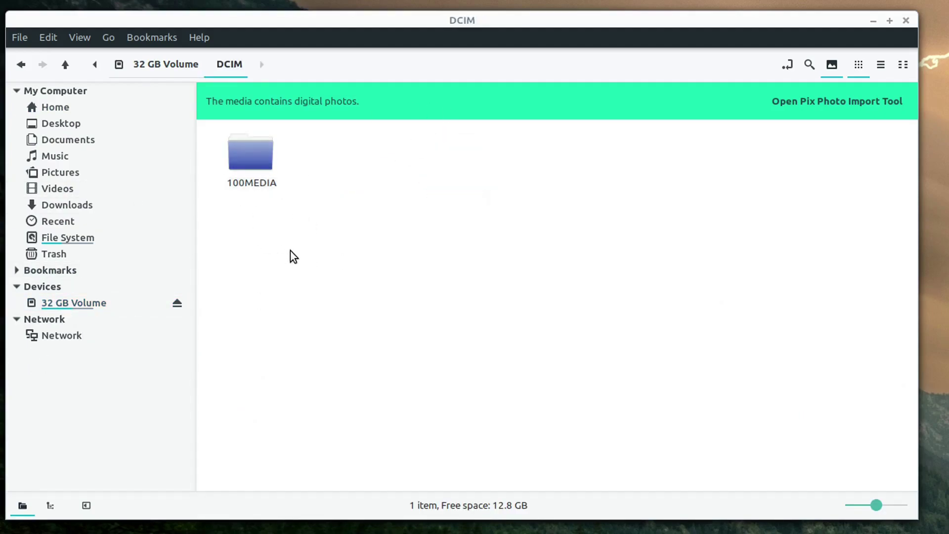
pyautogui.click(245, 187)
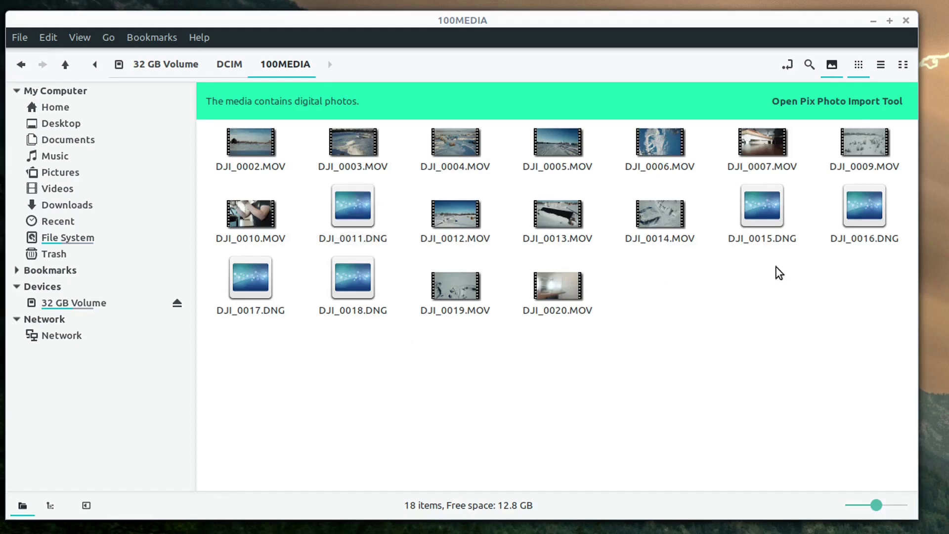
# - Preview DJI_0011.DNG in darktable, trying an exposure adjustment on the histogram, and close darktable
pyautogui.click(352, 247)
pyautogui.doubleClick(349, 242)
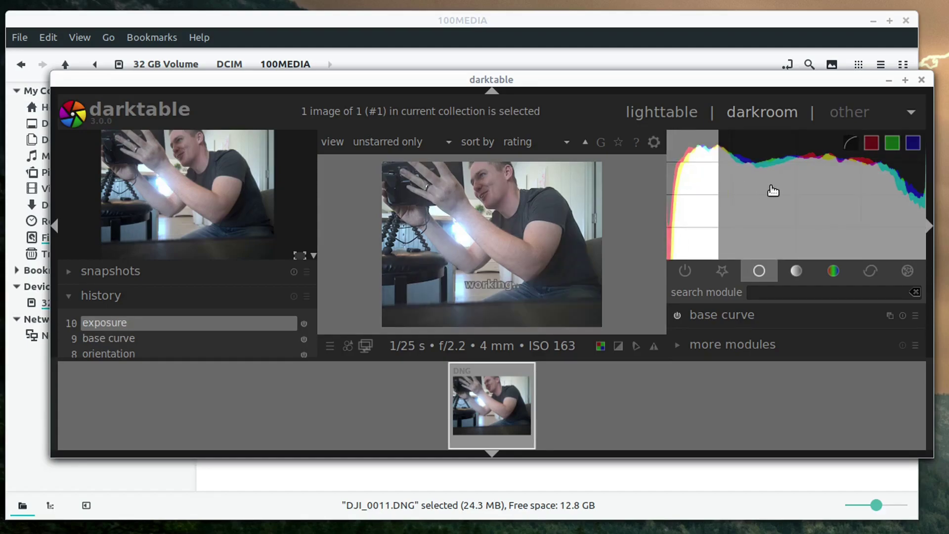
pyautogui.moveTo(773, 191); pyautogui.dragTo(778, 214)
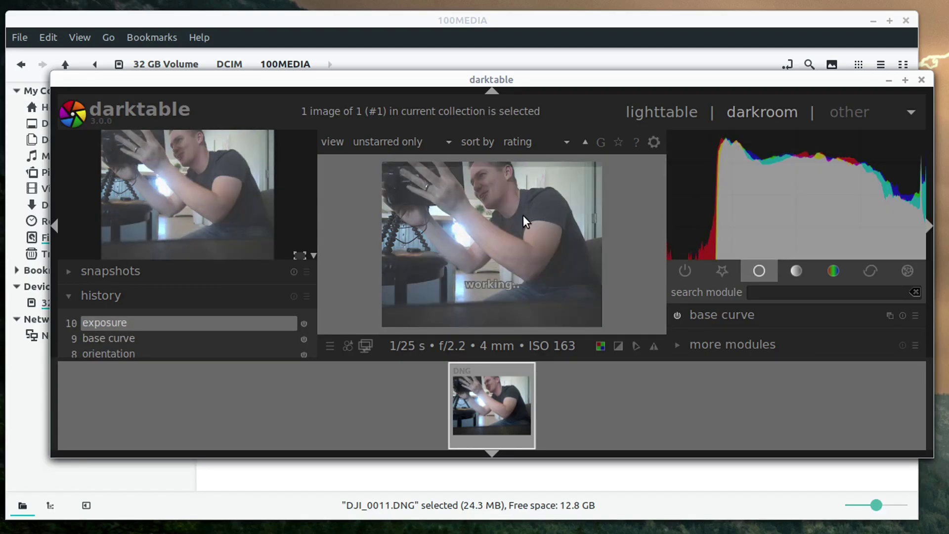
pyautogui.click(922, 81)
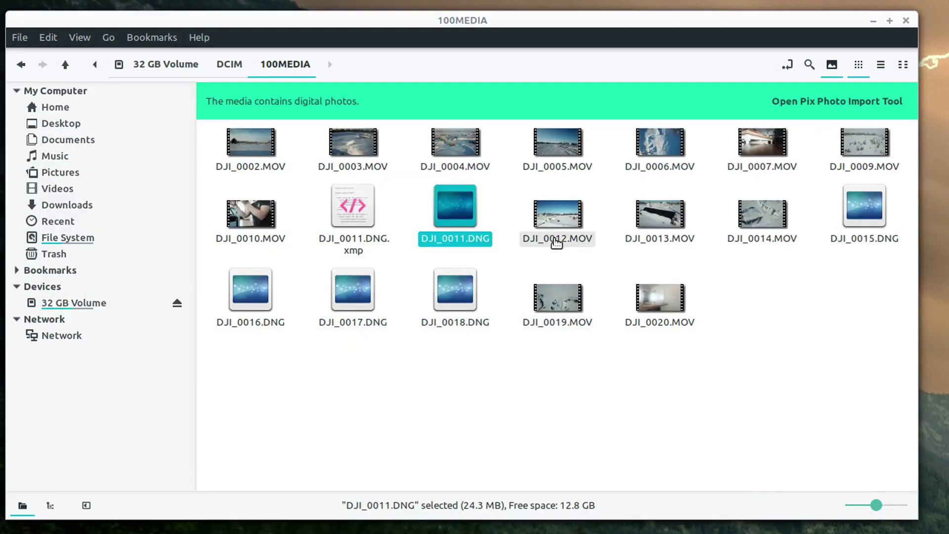
pyautogui.click(495, 413)
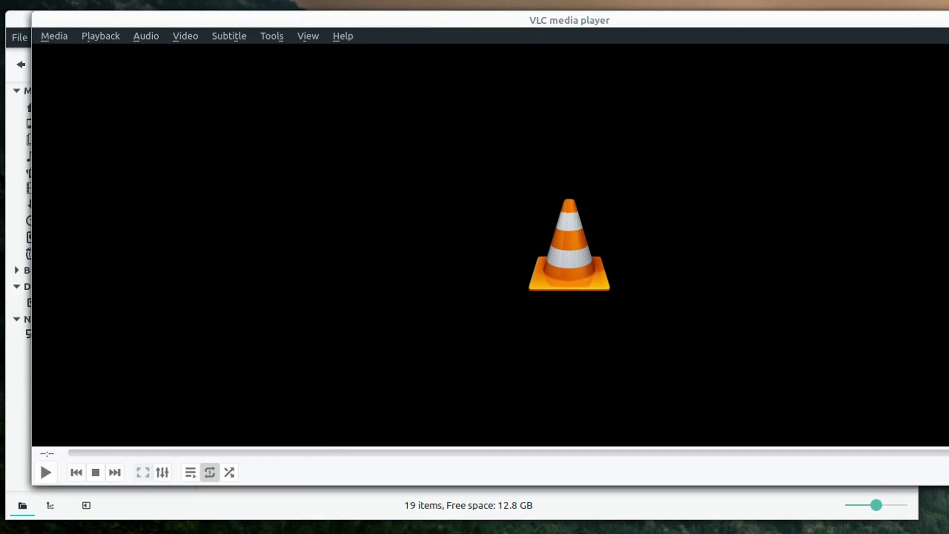
# - Play DJI_0012.MOV in VLC, skim forward through the footage and pause at 01:53
pyautogui.click(807, 516)
pyautogui.moveTo(544, 227); pyautogui.dragTo(930, 308)
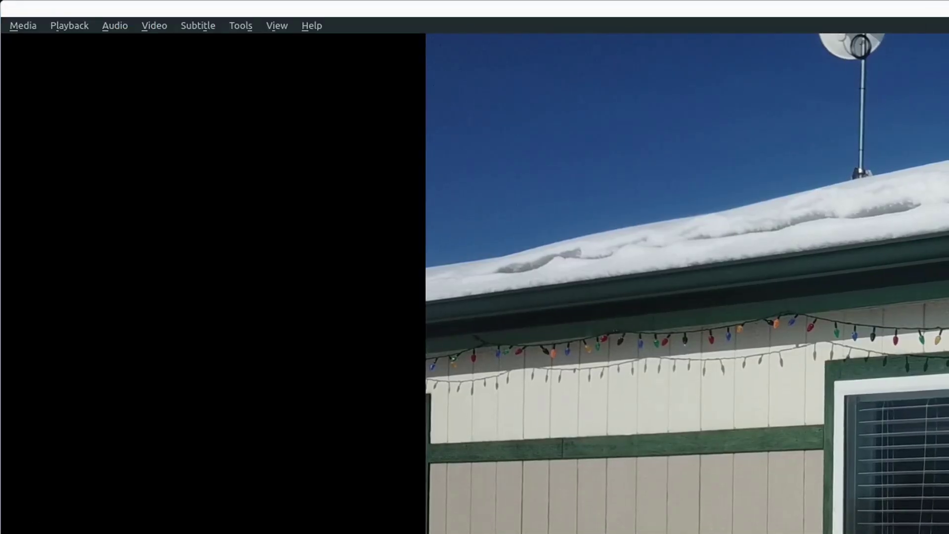
pyautogui.moveTo(487, 8); pyautogui.dragTo(404, 11)
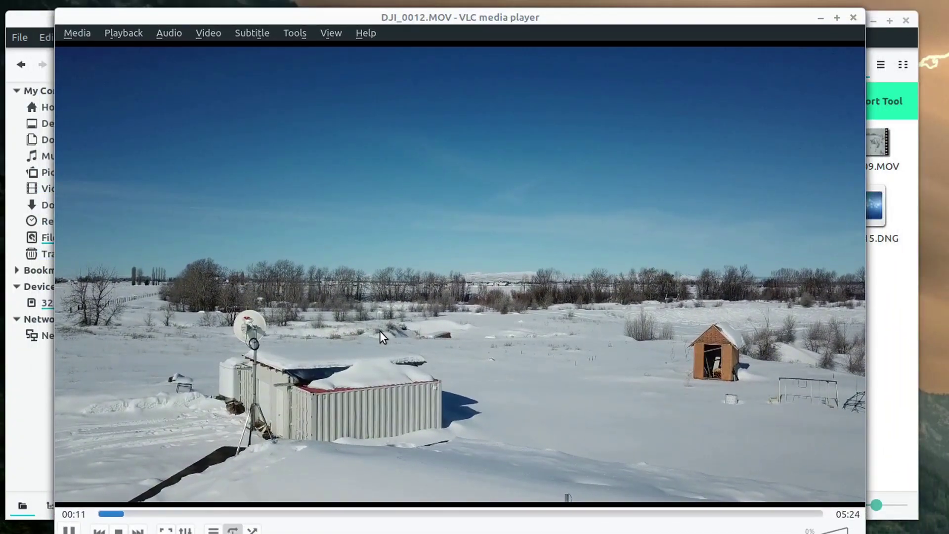
pyautogui.click(209, 512)
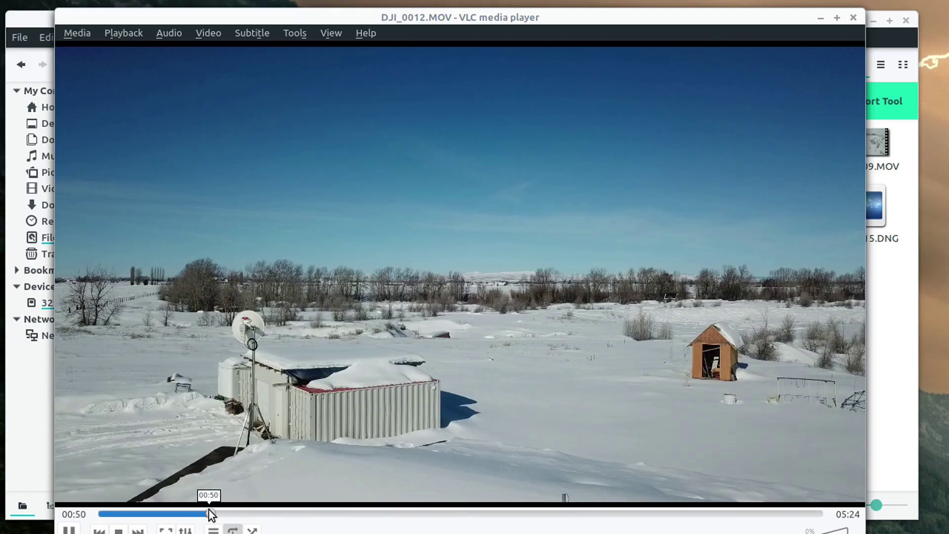
pyautogui.click(346, 514)
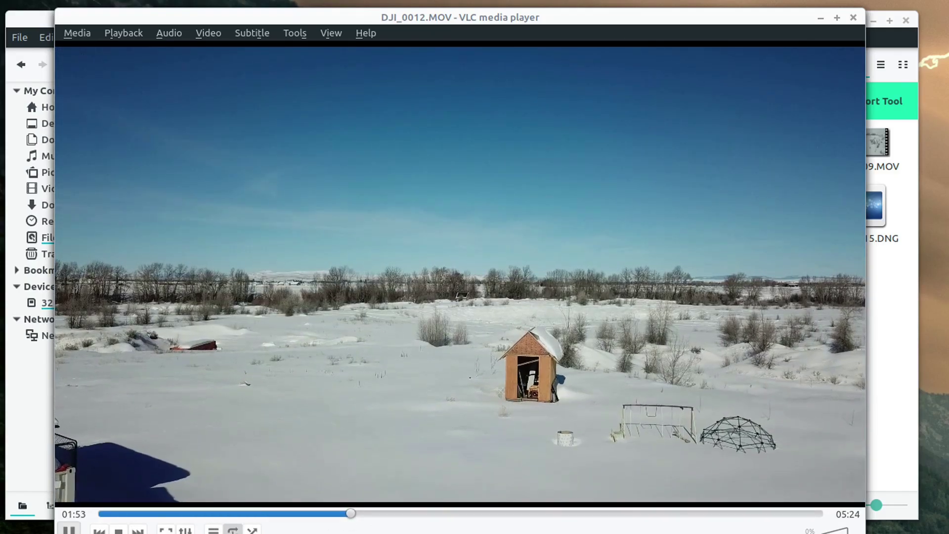
pyautogui.press('space')
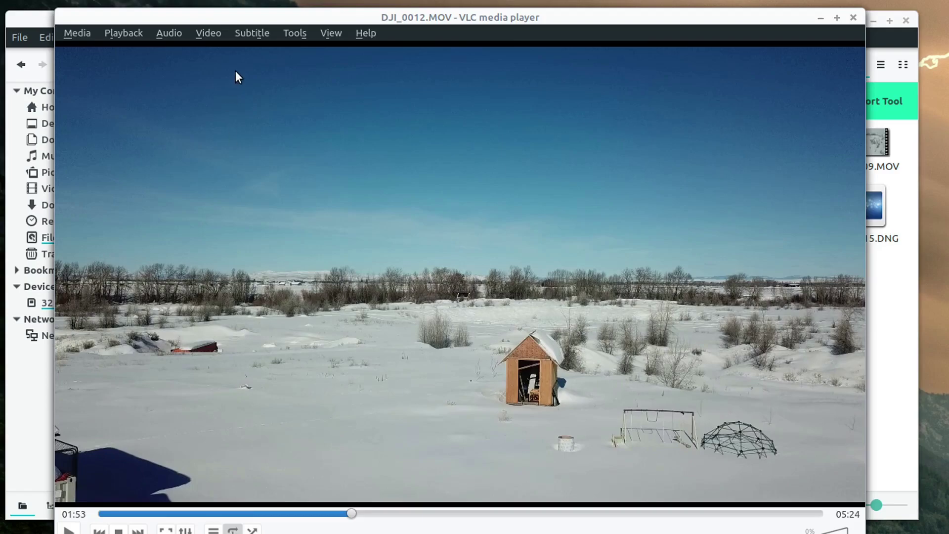
# - Examine the codec information of DJI_0012.MOV for resolution, frame rate and codec, and close VLC
pyautogui.click(288, 34)
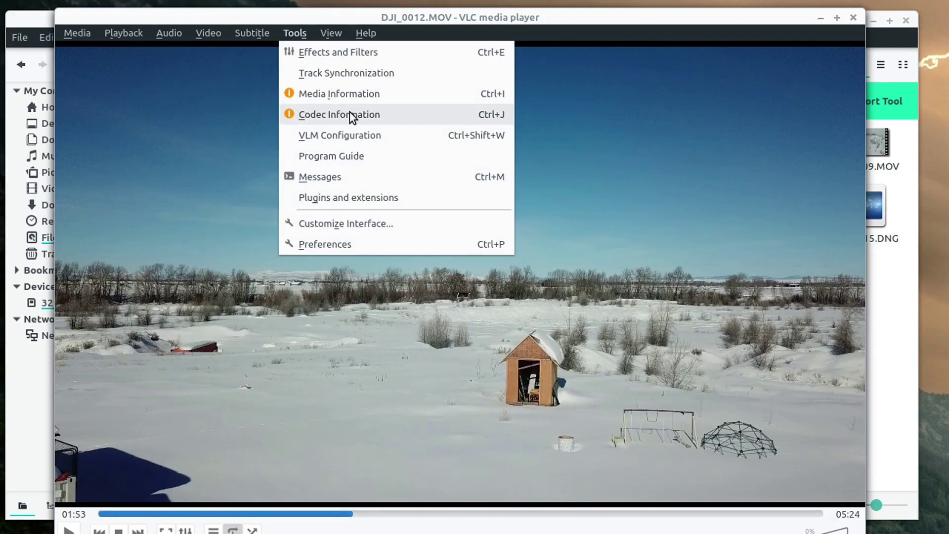
pyautogui.click(329, 114)
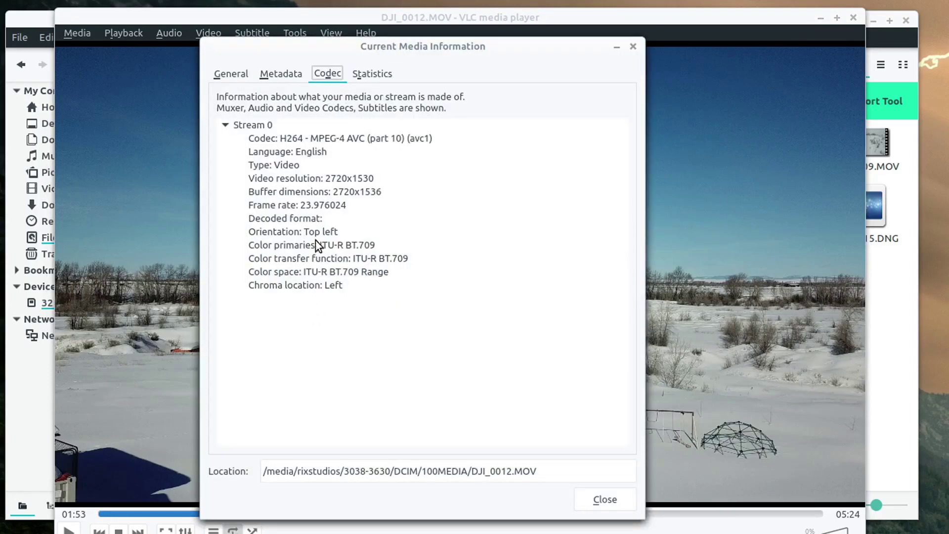
pyautogui.click(394, 180)
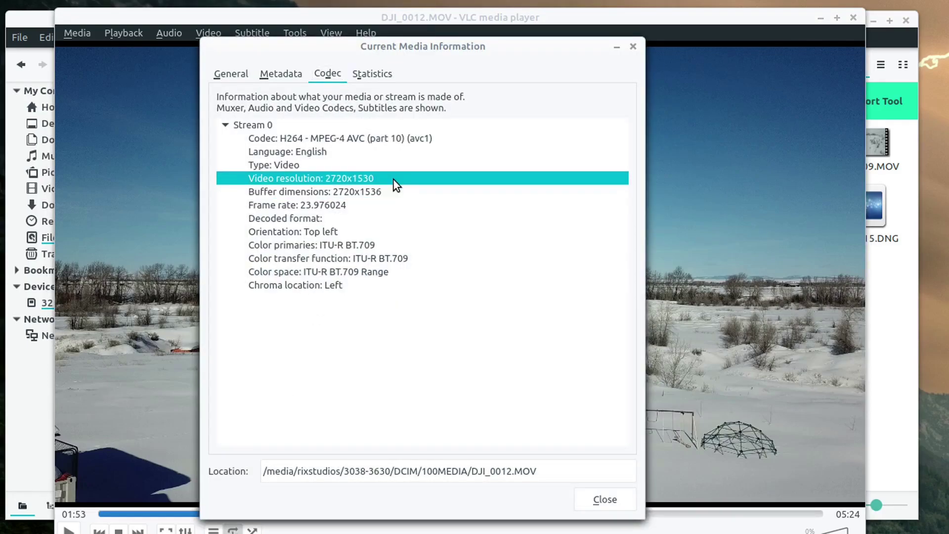
pyautogui.click(324, 205)
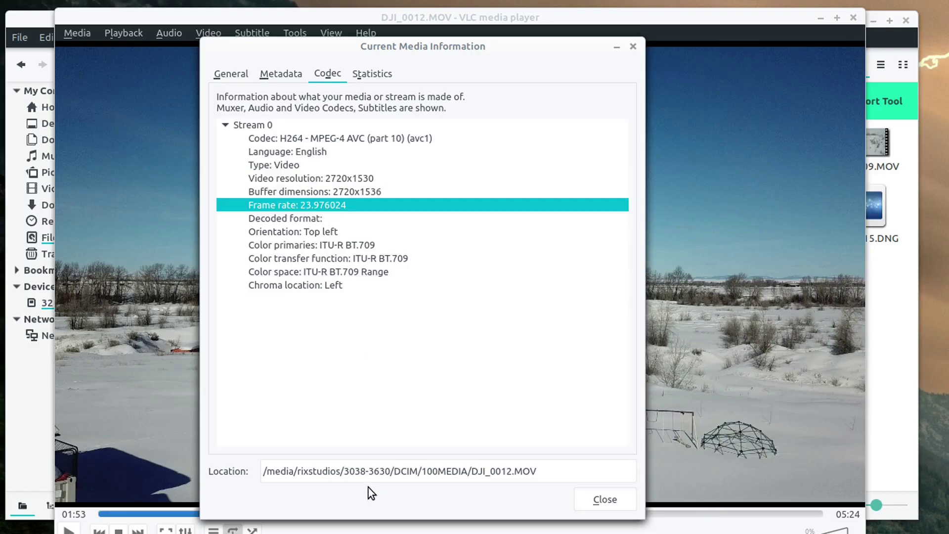
pyautogui.click(345, 139)
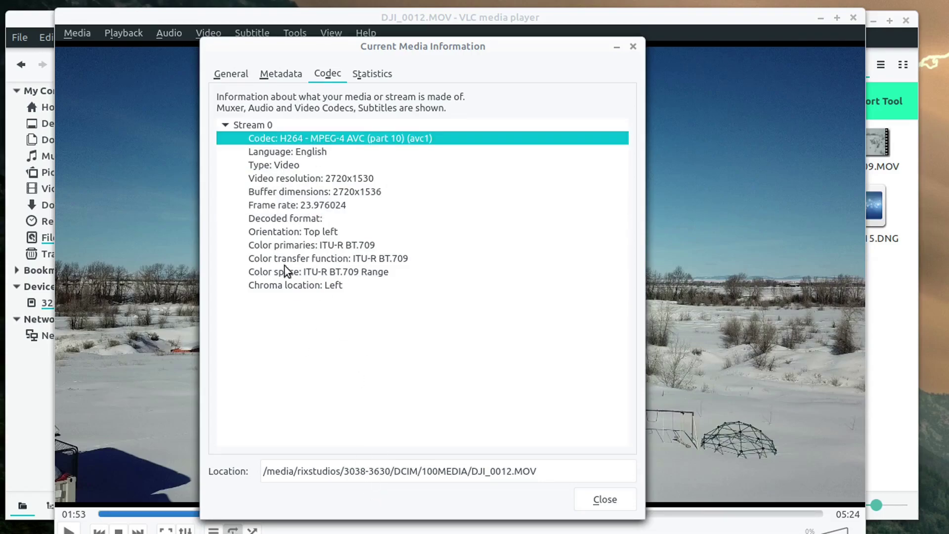
pyautogui.click(278, 75)
pyautogui.click(247, 74)
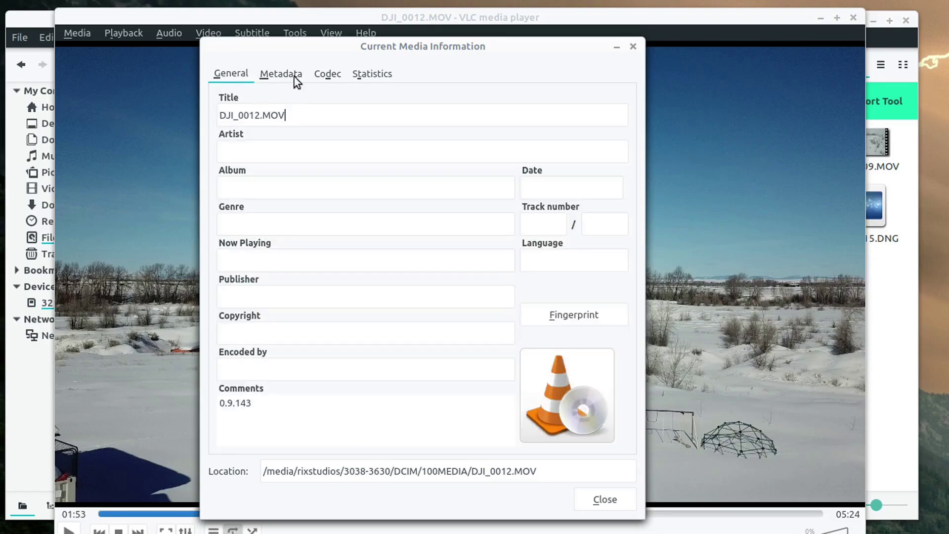
pyautogui.click(321, 76)
pyautogui.click(620, 498)
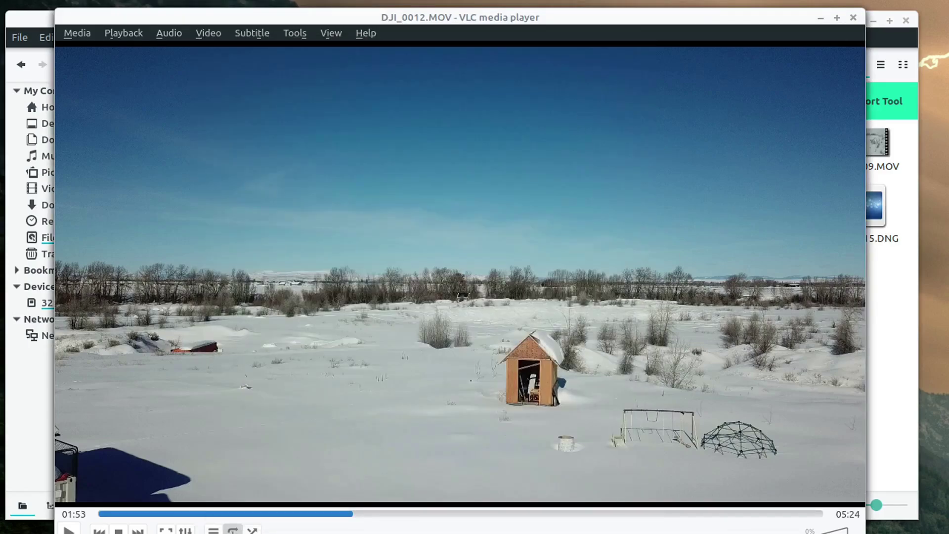
pyautogui.click(854, 20)
pyautogui.click(555, 354)
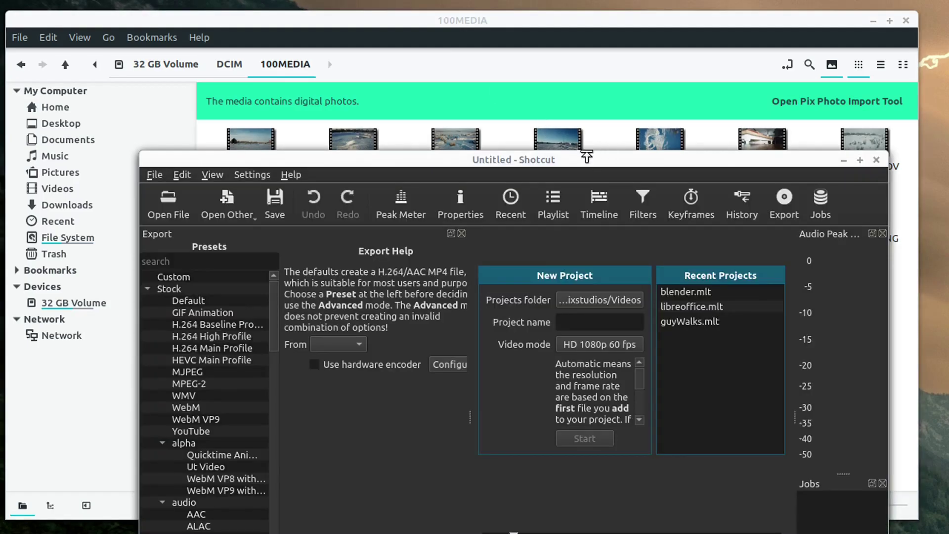
# - Enlarge the Shotcut window to fill most of the screen and show the playlist
pyautogui.moveTo(569, 149); pyautogui.dragTo(450, 29)
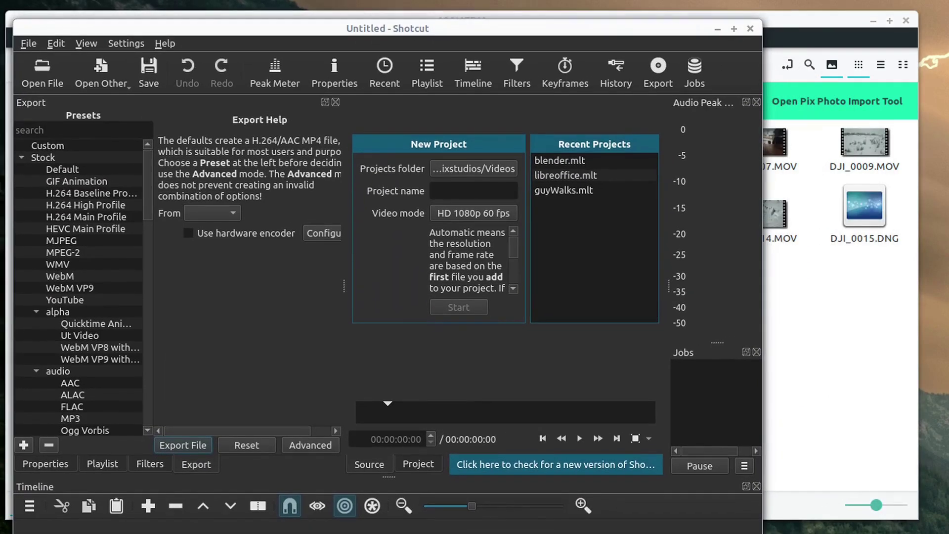
pyautogui.moveTo(763, 531); pyautogui.dragTo(936, 519)
pyautogui.moveTo(190, 31); pyautogui.dragTo(181, 20)
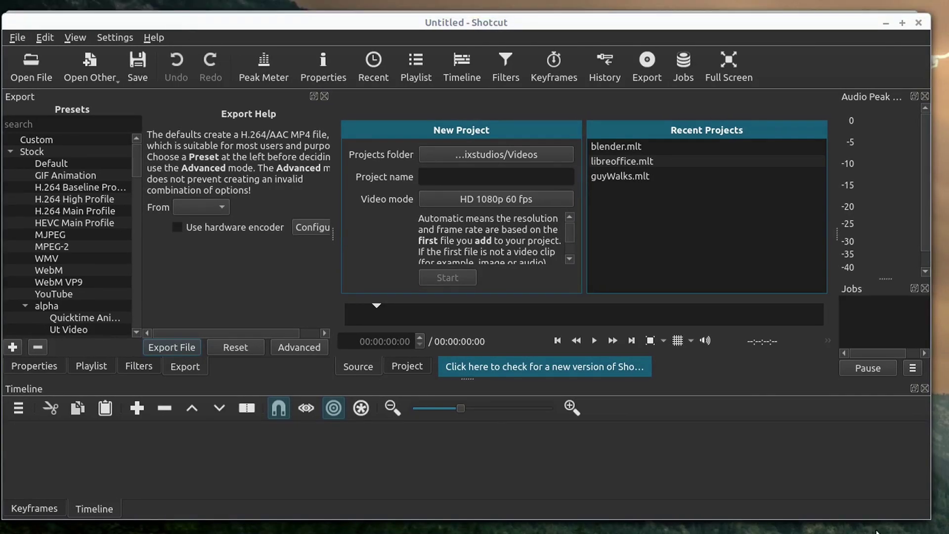
pyautogui.moveTo(928, 513); pyautogui.dragTo(948, 531)
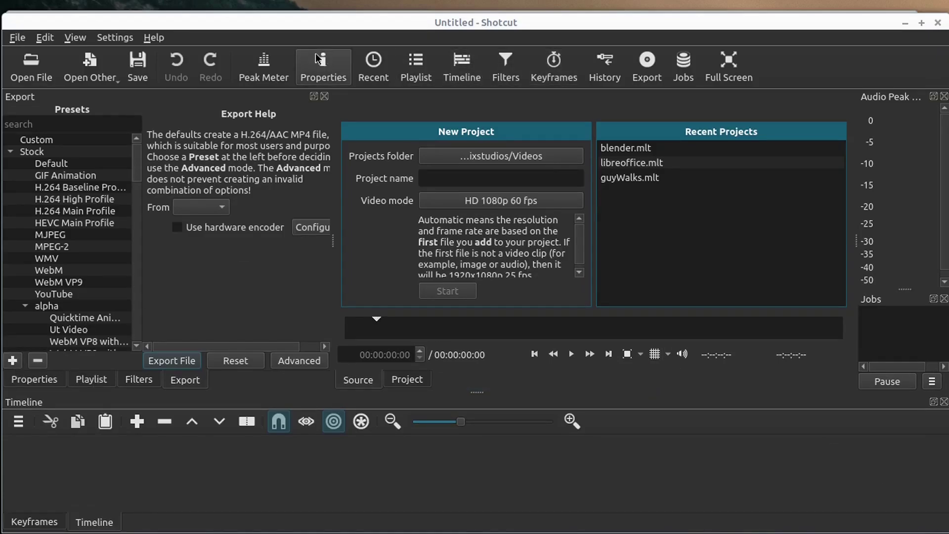
pyautogui.click(416, 70)
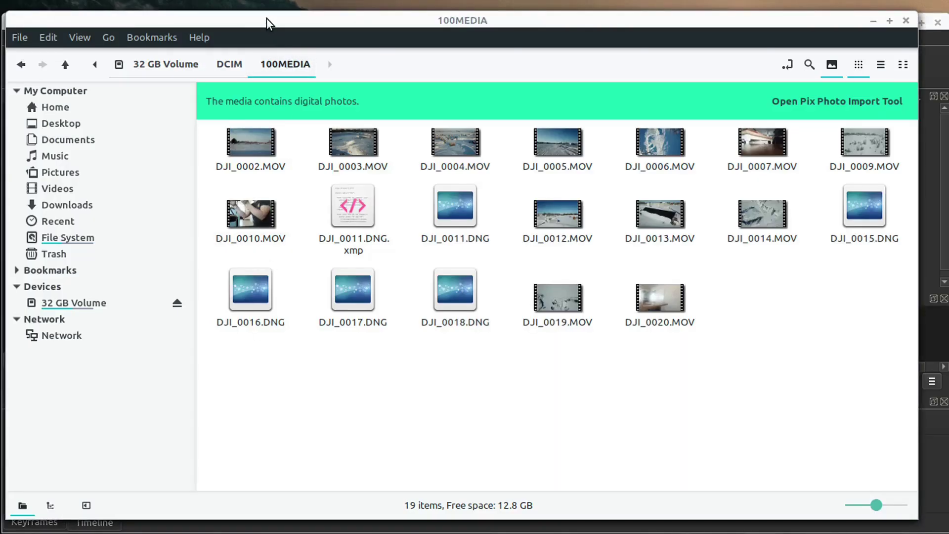
# - Narrow the 100MEDIA file manager window and place it beside Shotcut's playlist area
pyautogui.moveTo(266, 22); pyautogui.dragTo(342, 36)
pyautogui.moveTo(948, 277); pyautogui.dragTo(683, 277)
pyautogui.moveTo(461, 42); pyautogui.dragTo(606, 42)
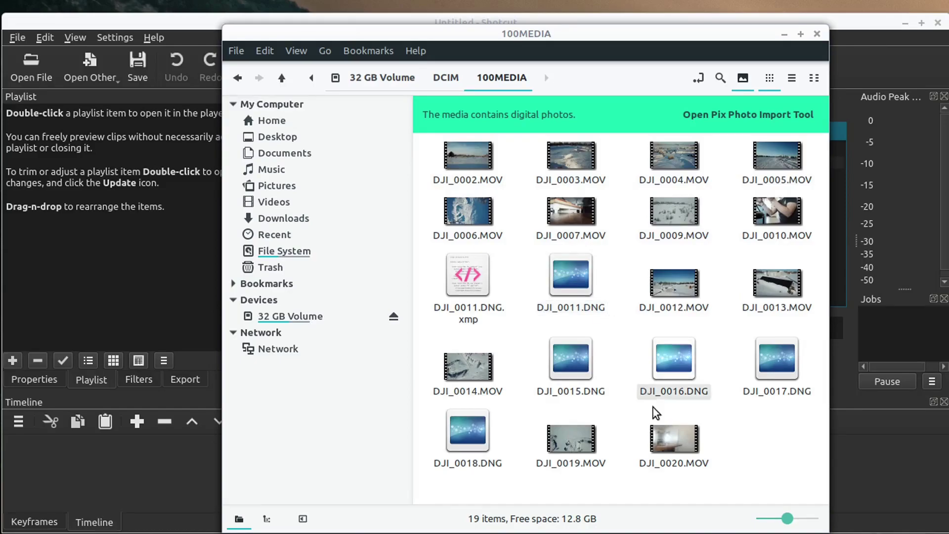
# - Enlarge the file thumbnails to the maximum size and look through the clips in 100MEDIA
pyautogui.moveTo(786, 520); pyautogui.dragTo(818, 518)
pyautogui.scroll(-10, 694, 305)
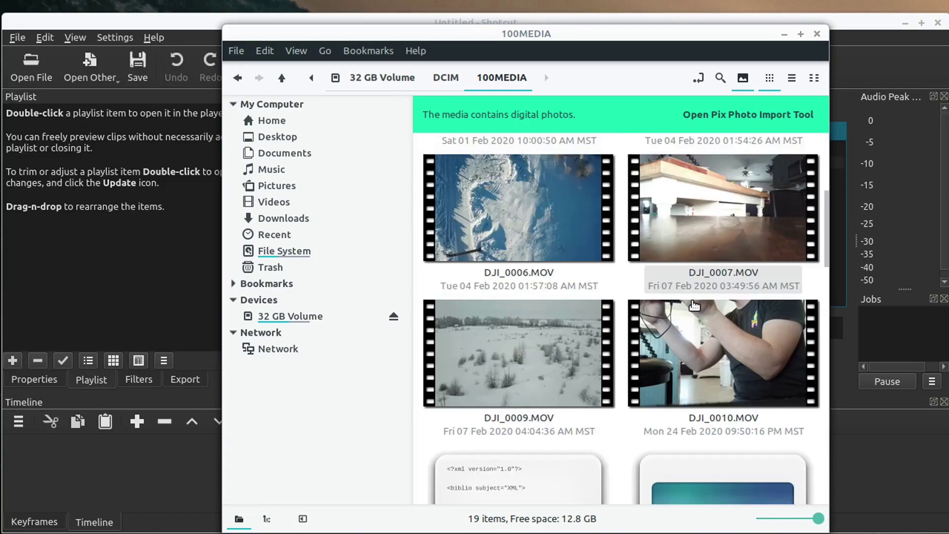
pyautogui.scroll(10, 687, 351)
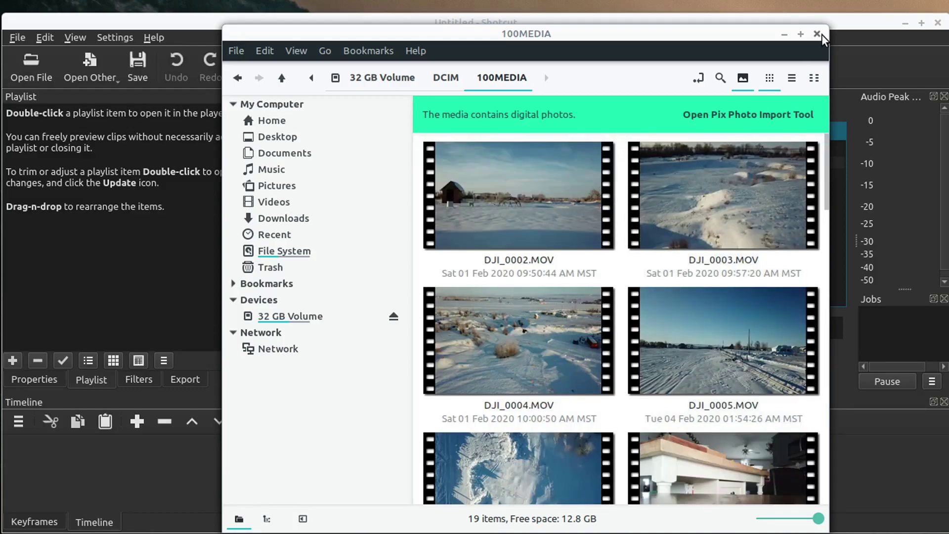
# - Show the 100MEDIA files as a detailed list, compare them by size, and sort them by date modified, newest first
pyautogui.click(791, 78)
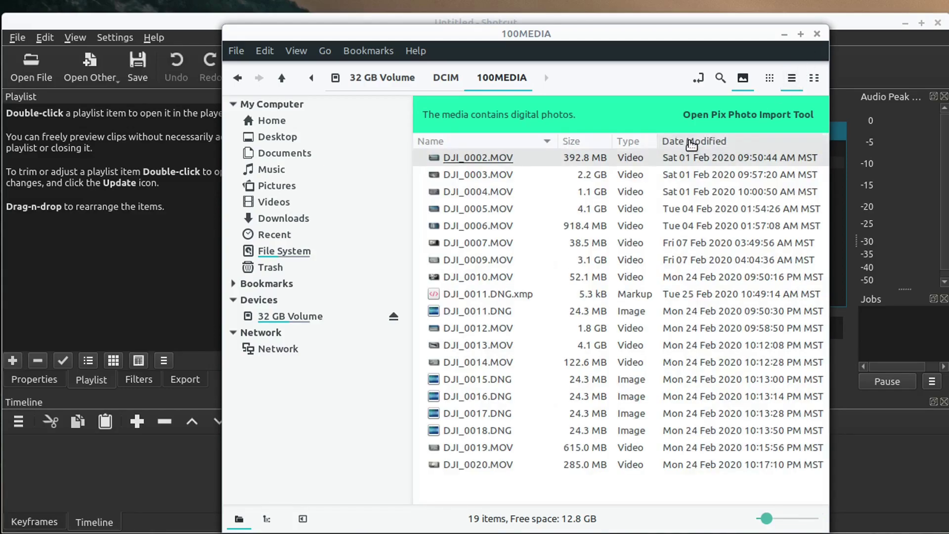
pyautogui.click(698, 142)
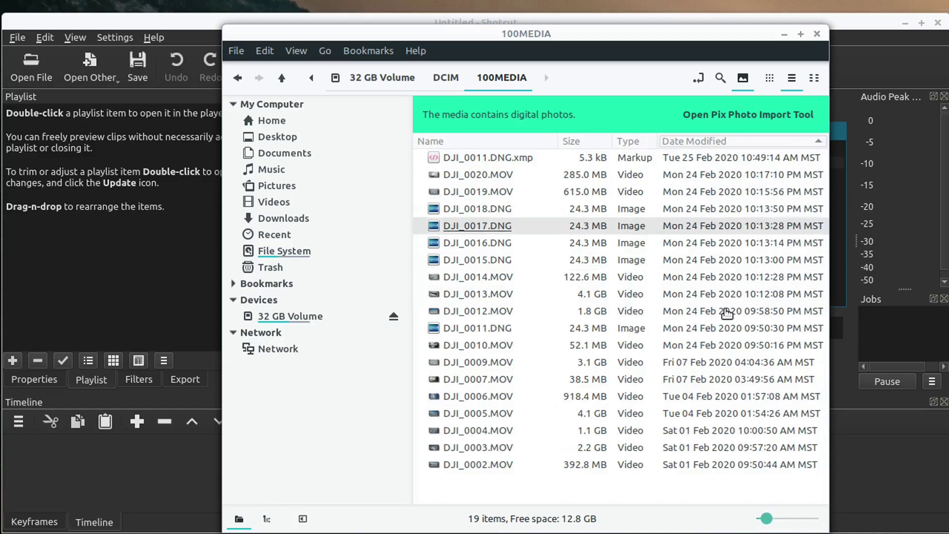
pyautogui.click(588, 143)
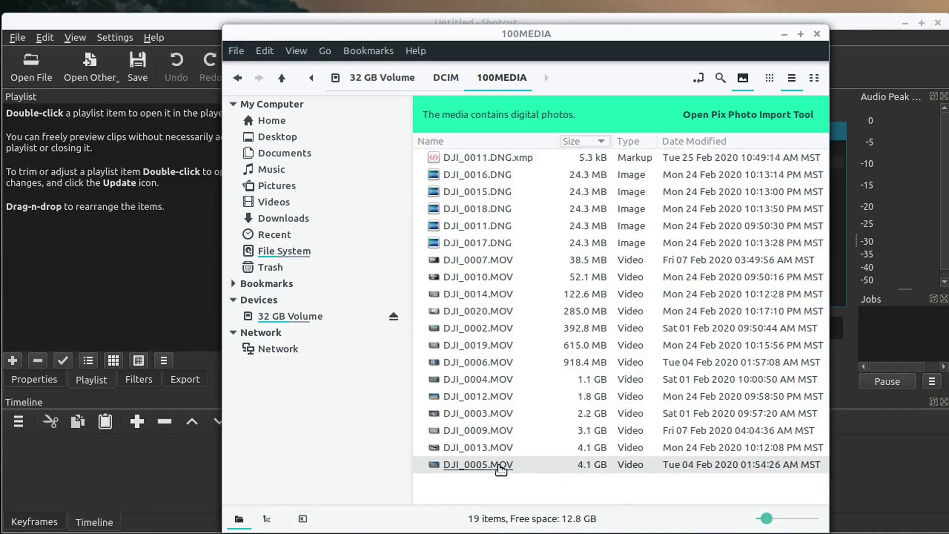
pyautogui.click(692, 144)
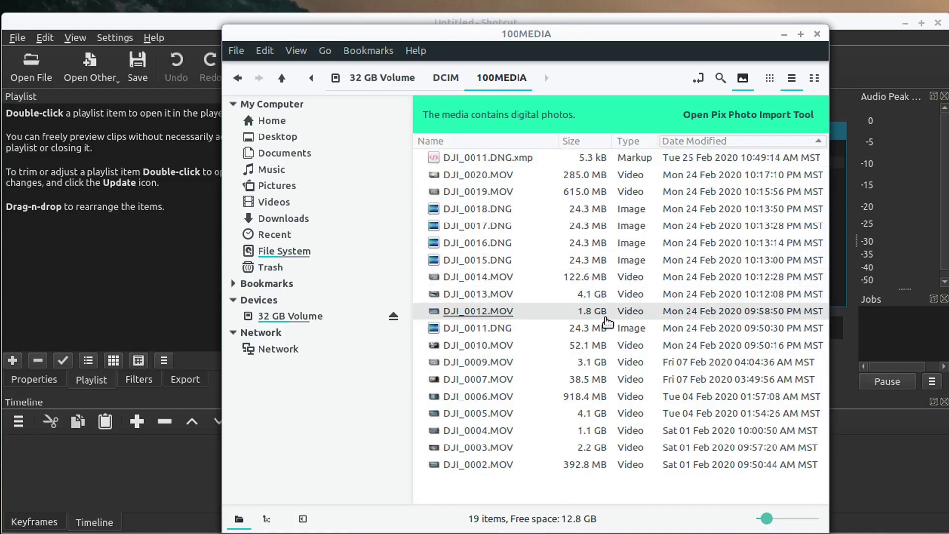
# - Add DJI_0013.MOV to the Shotcut playlist and set its in point at 00:01:11:35
pyautogui.moveTo(495, 296); pyautogui.dragTo(135, 238)
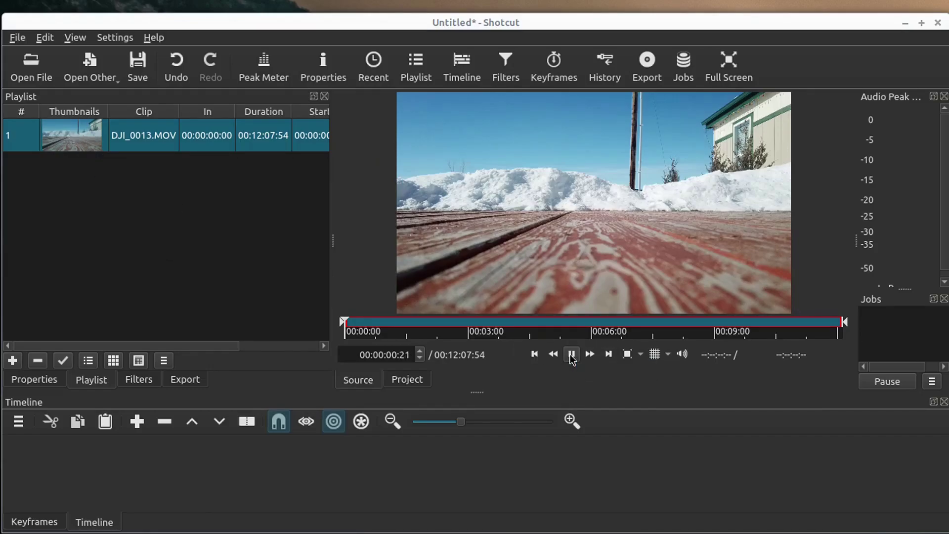
pyautogui.click(572, 354)
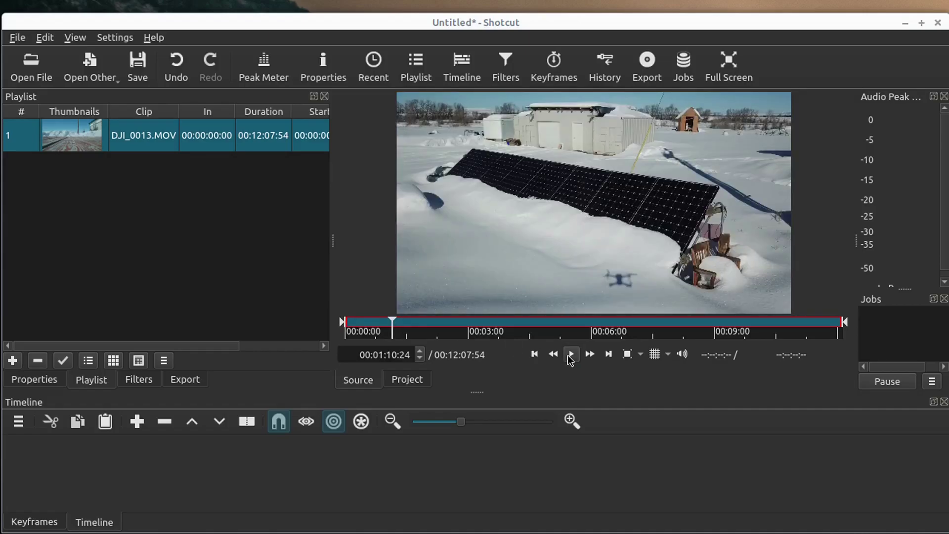
pyautogui.click(571, 354)
pyautogui.press('i')
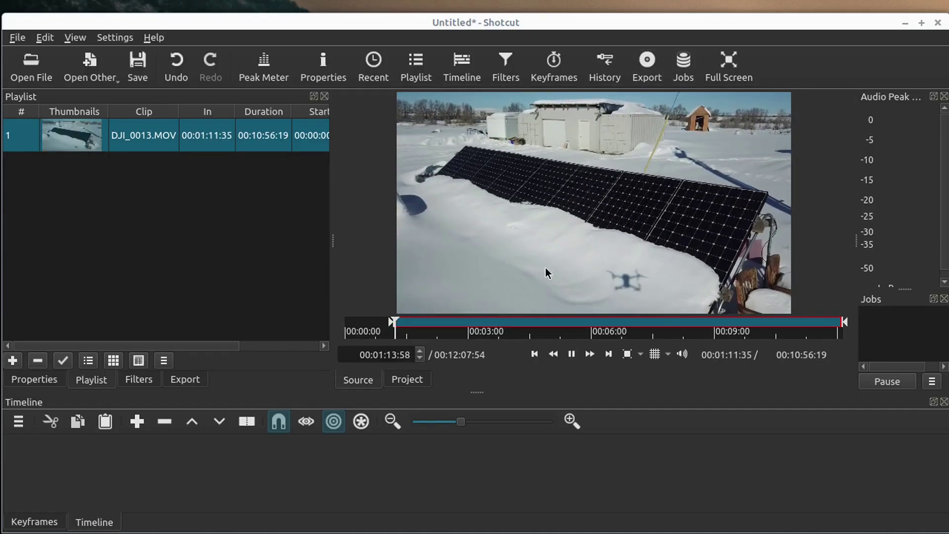
# - Trim DJI_0013.MOV to a duration of 00:00:04:20 with an out point and place it at the start of track V1
pyautogui.press('o')
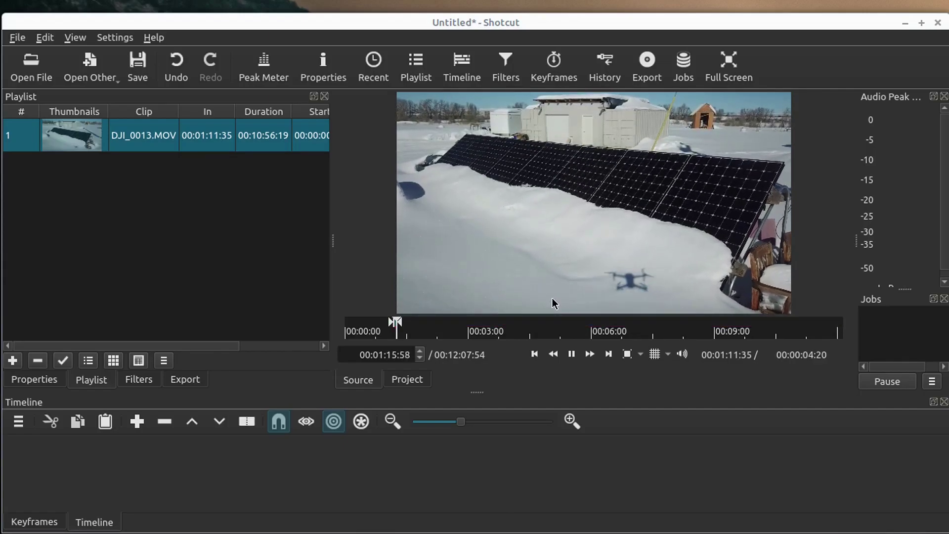
pyautogui.click(573, 355)
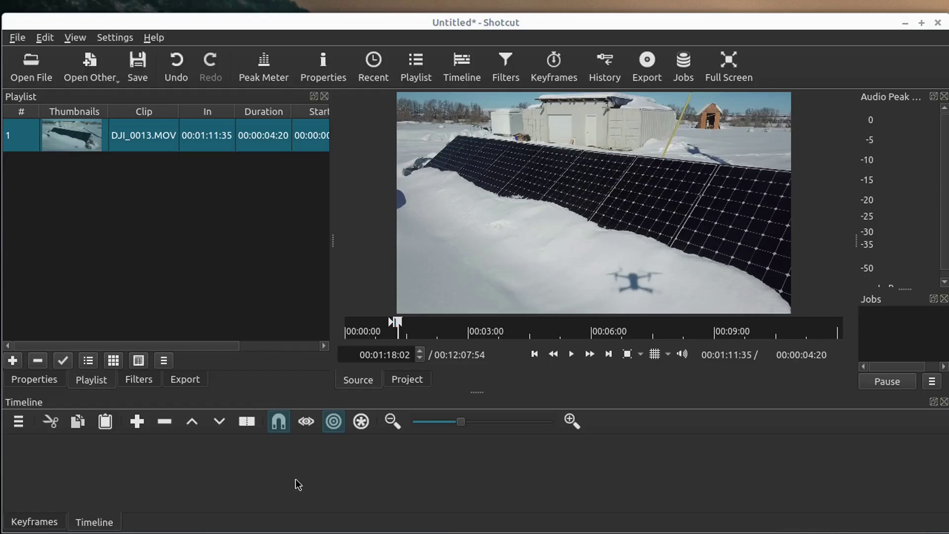
pyautogui.moveTo(286, 464); pyautogui.dragTo(285, 465)
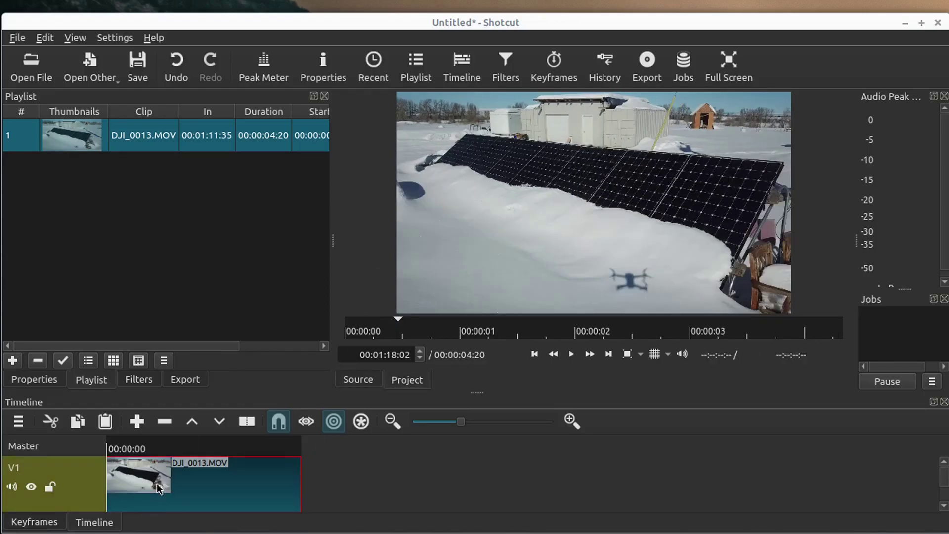
# - Find another shot in the DJI_0013.MOV source and mark a segment starting at 00:07:01:40 and lasting 00:00:05:19
pyautogui.click(359, 382)
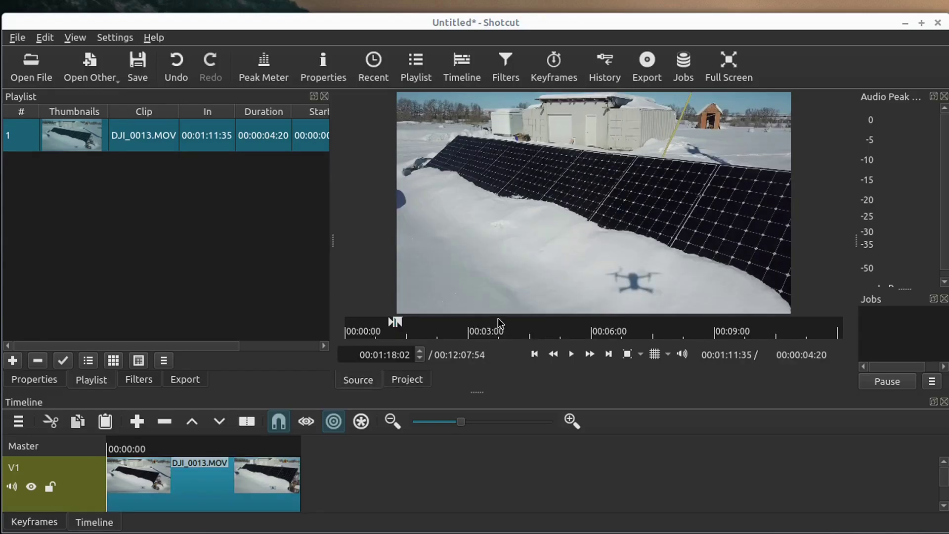
pyautogui.click(474, 325)
pyautogui.click(571, 354)
pyautogui.click(571, 354)
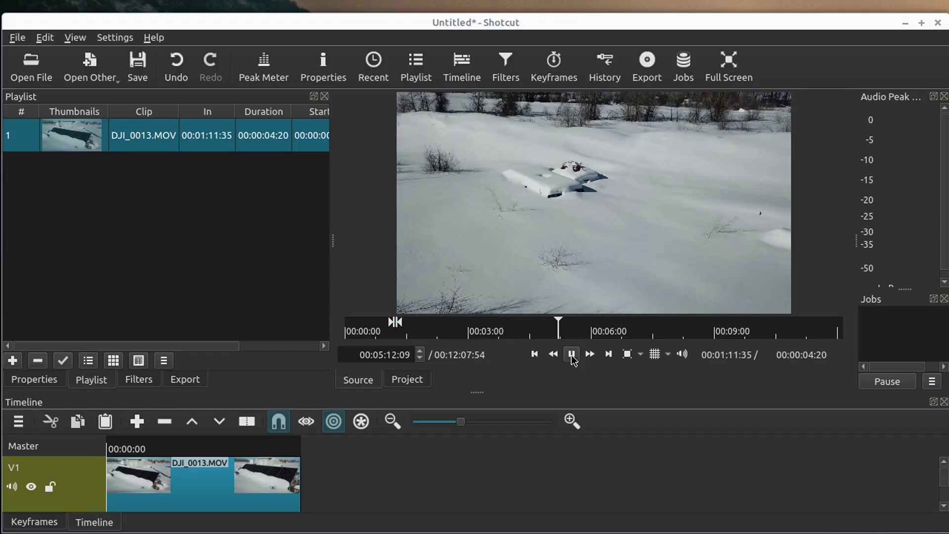
pyautogui.click(632, 324)
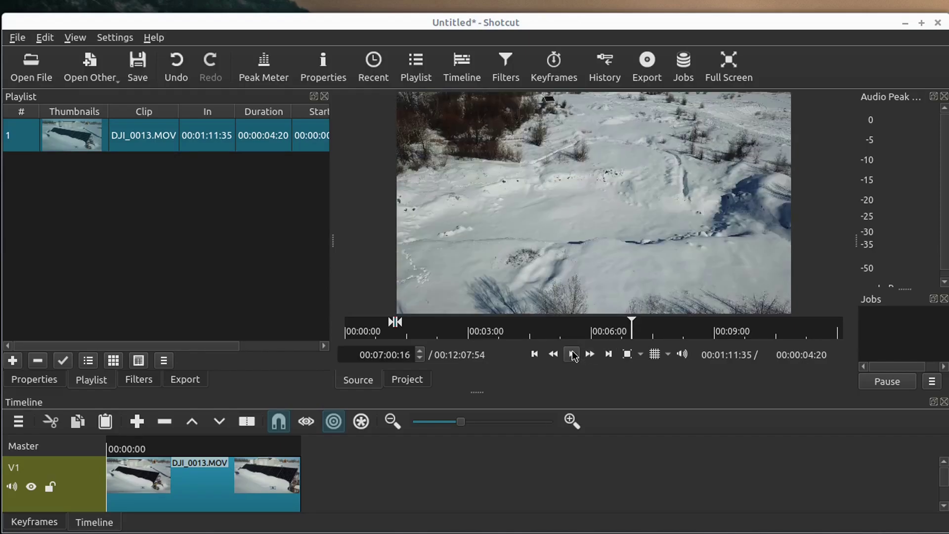
pyautogui.press('i')
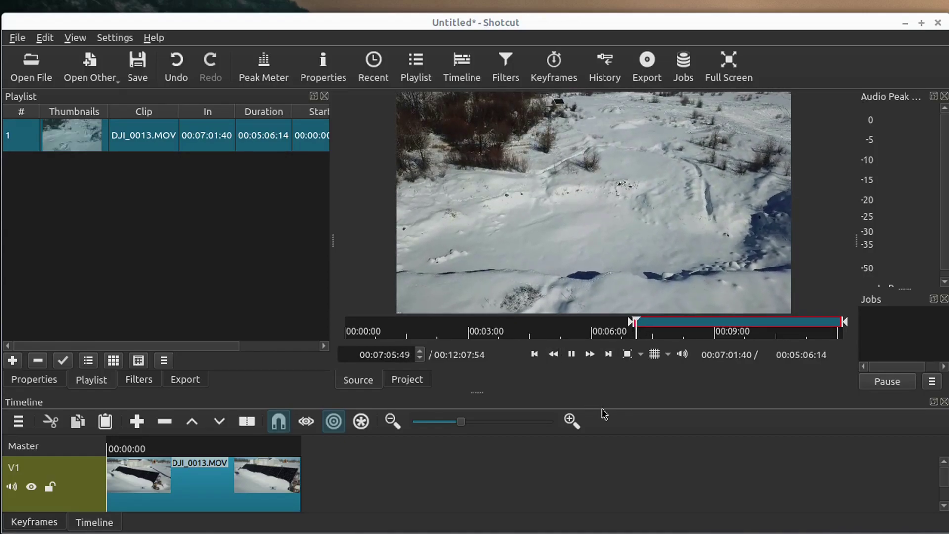
pyautogui.press('o')
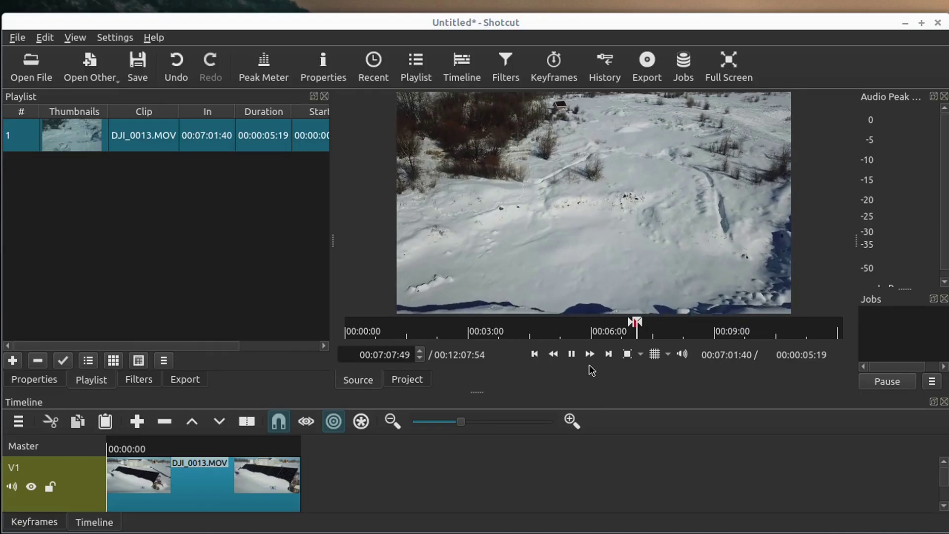
pyautogui.click(571, 354)
# - Place the marked segment after the first clip on track V1 and remove the gap between them
pyautogui.moveTo(606, 191); pyautogui.dragTo(384, 479)
pyautogui.rightClick(348, 489)
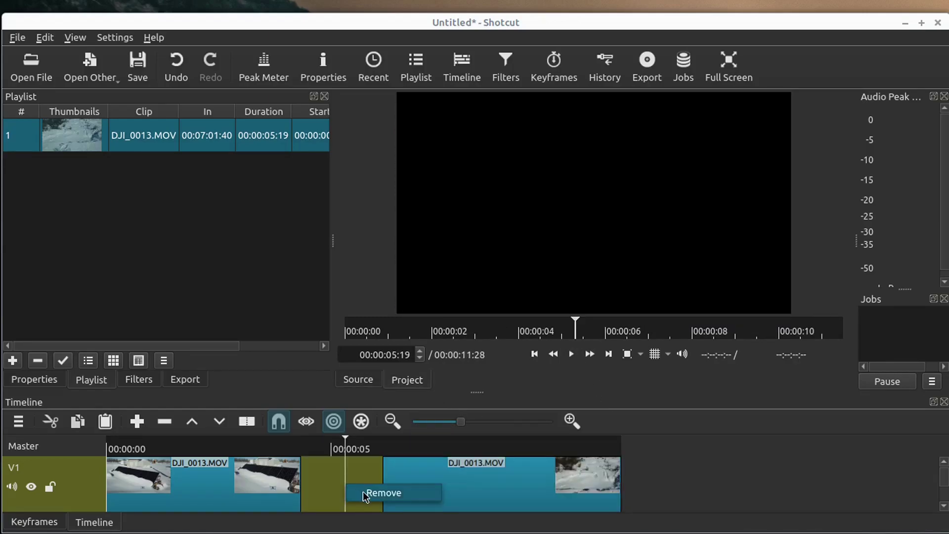
pyautogui.click(369, 492)
# - Find the solar-roofed shed shot in the DJI_0013.MOV source and mark a segment from 00:07:45:46 lasting 00:00:22:45
pyautogui.click(376, 380)
pyautogui.click(688, 329)
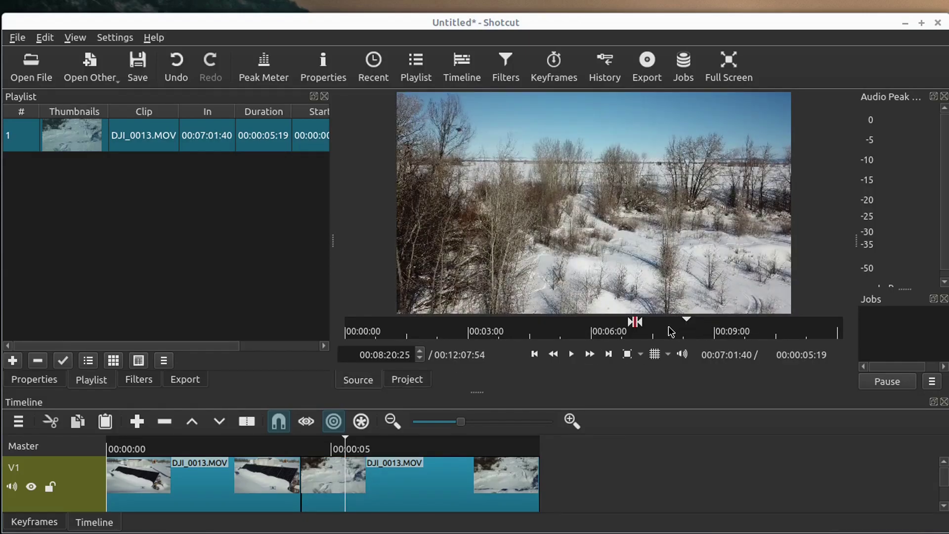
pyautogui.click(668, 329)
pyautogui.click(663, 329)
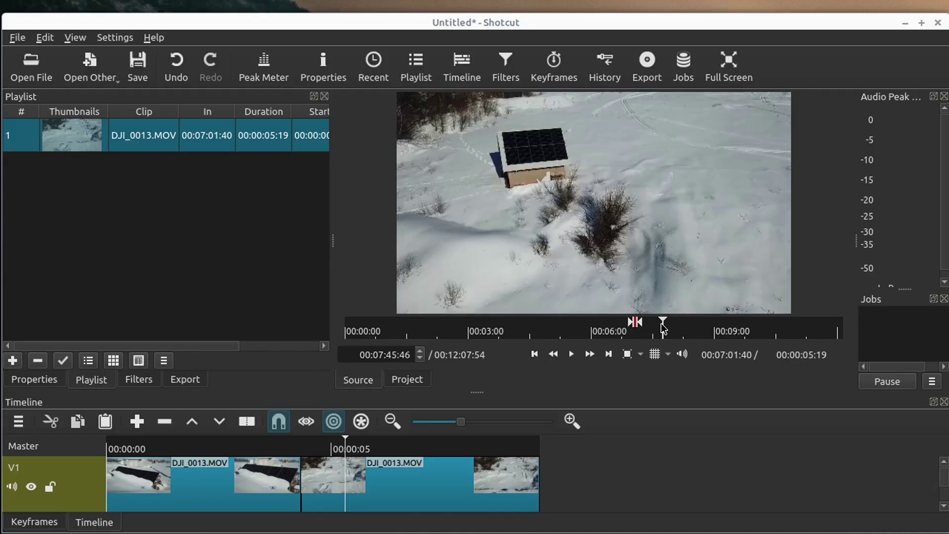
pyautogui.press('i')
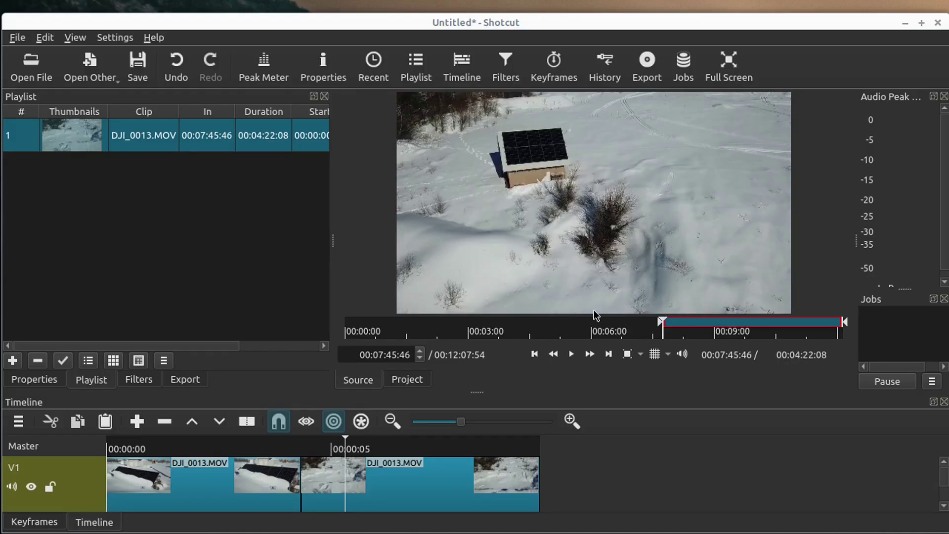
pyautogui.click(570, 355)
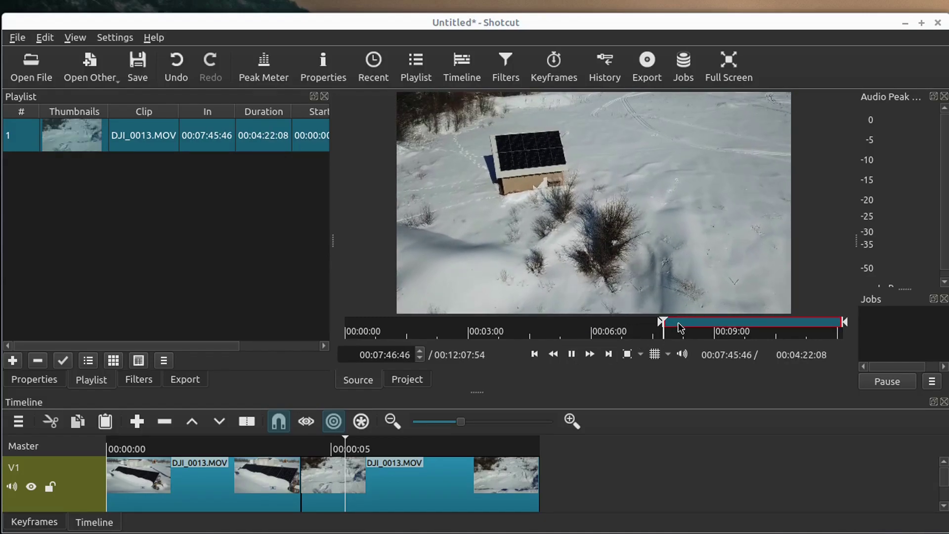
pyautogui.click(609, 354)
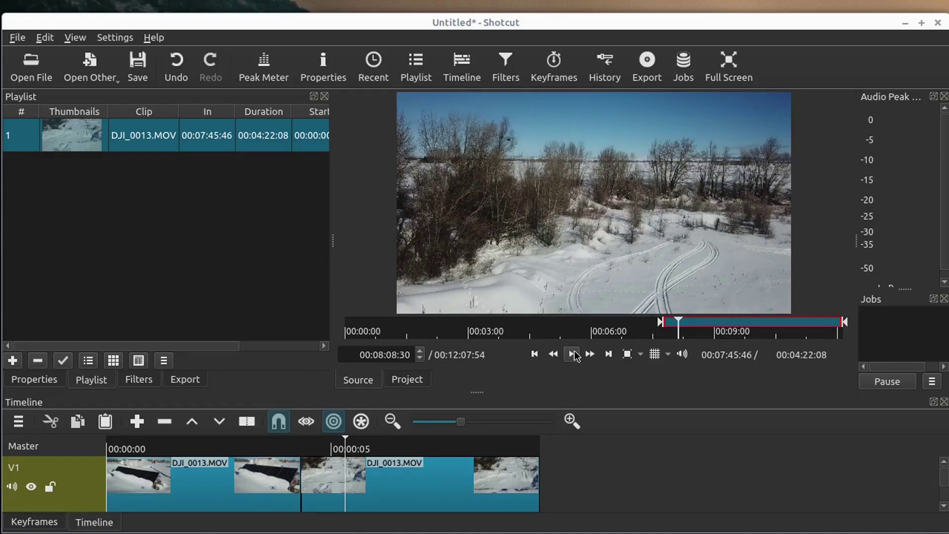
pyautogui.press('o')
# - Place the shed segment after the second clip on track V1 and remove the gap before it
pyautogui.moveTo(584, 198); pyautogui.dragTo(563, 490)
pyautogui.click(561, 488)
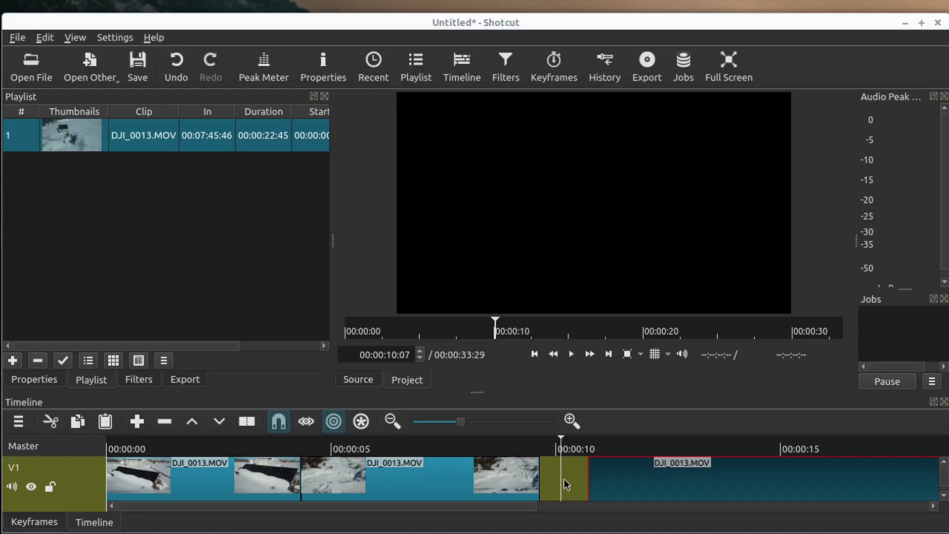
pyautogui.rightClick(566, 480)
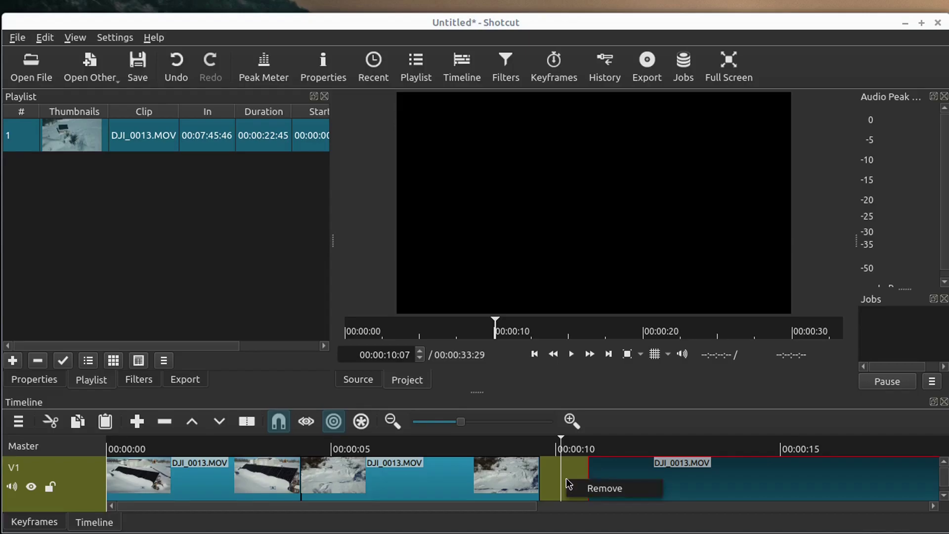
pyautogui.click(592, 489)
# - Play the sequence from the start, split the third clip at 00:00:16:21 and delete the part after the split
pyautogui.click(169, 460)
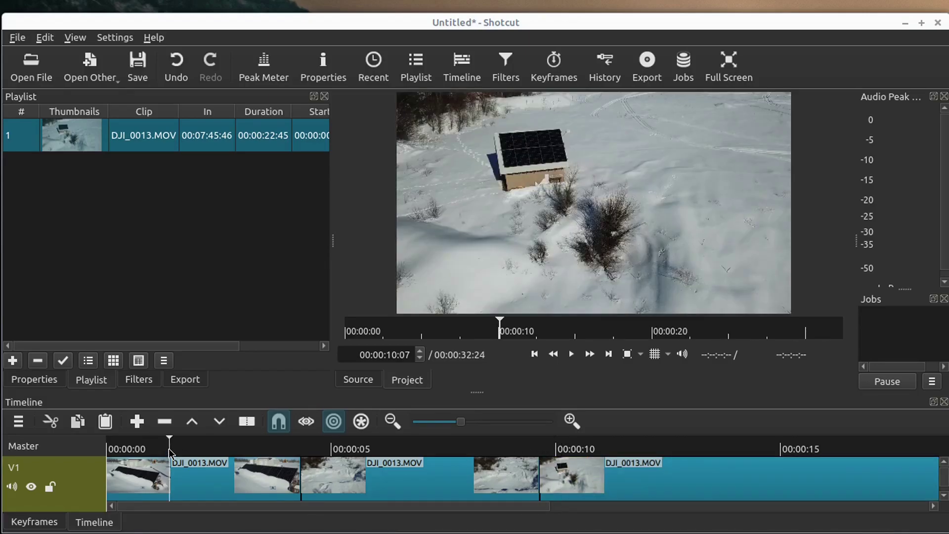
pyautogui.click(535, 354)
pyautogui.click(572, 354)
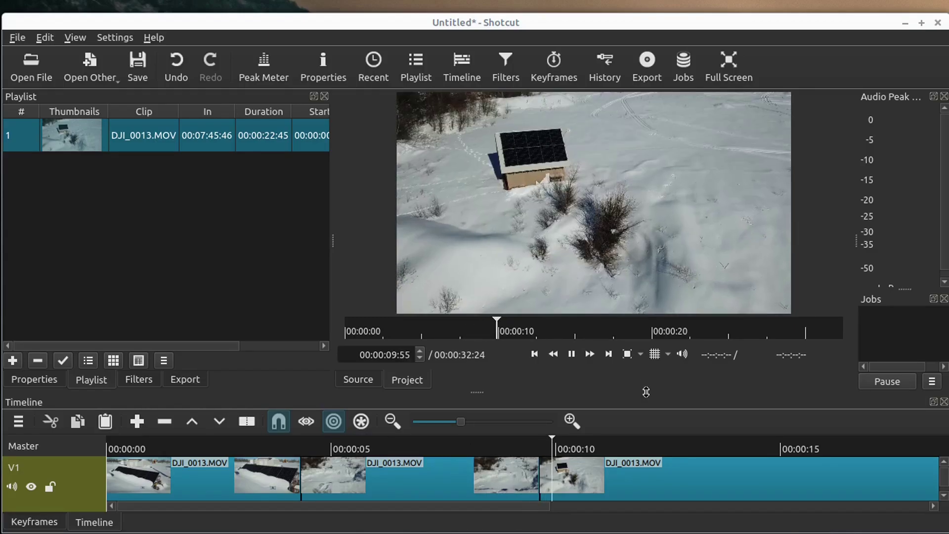
pyautogui.click(572, 355)
pyautogui.click(811, 481)
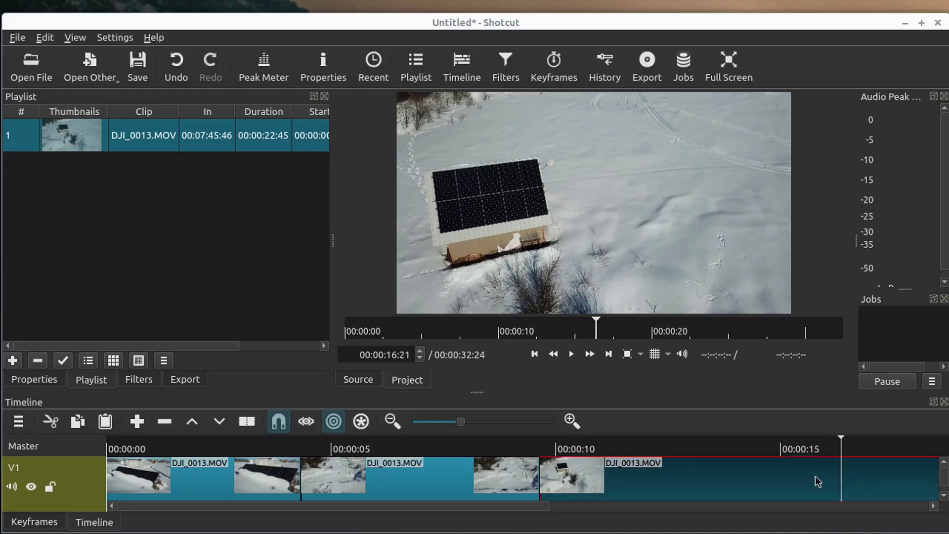
pyautogui.press('s')
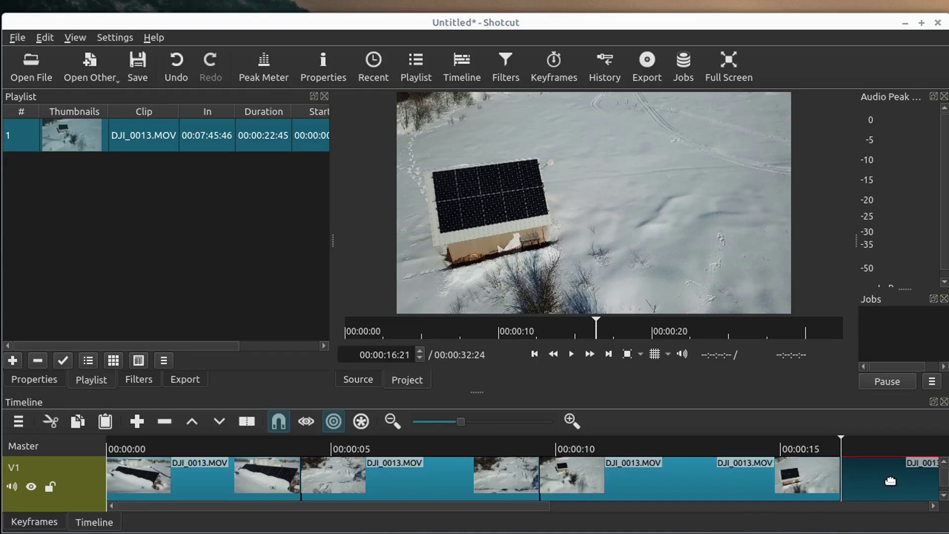
pyautogui.press('Delete')
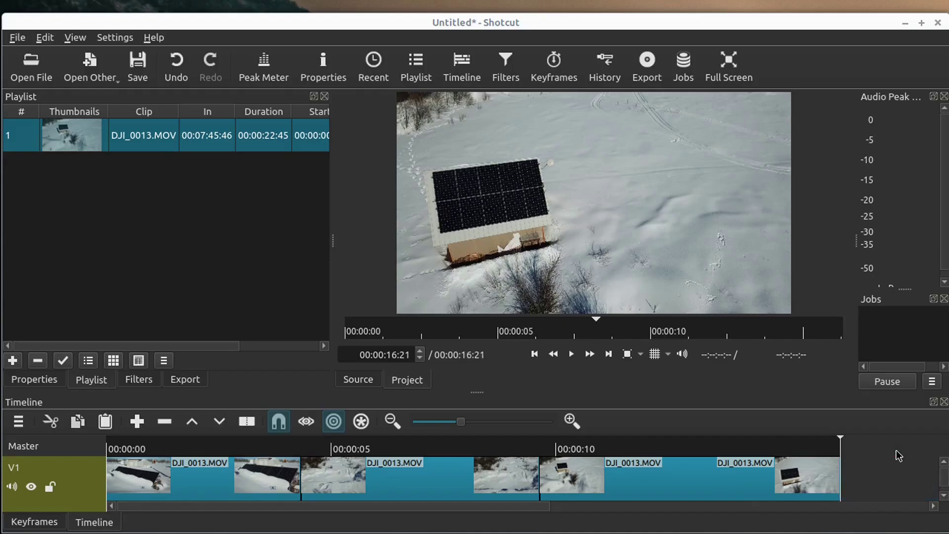
# - Make the timeline area taller and show the properties of the first clip on V1
pyautogui.moveTo(484, 390); pyautogui.dragTo(477, 358)
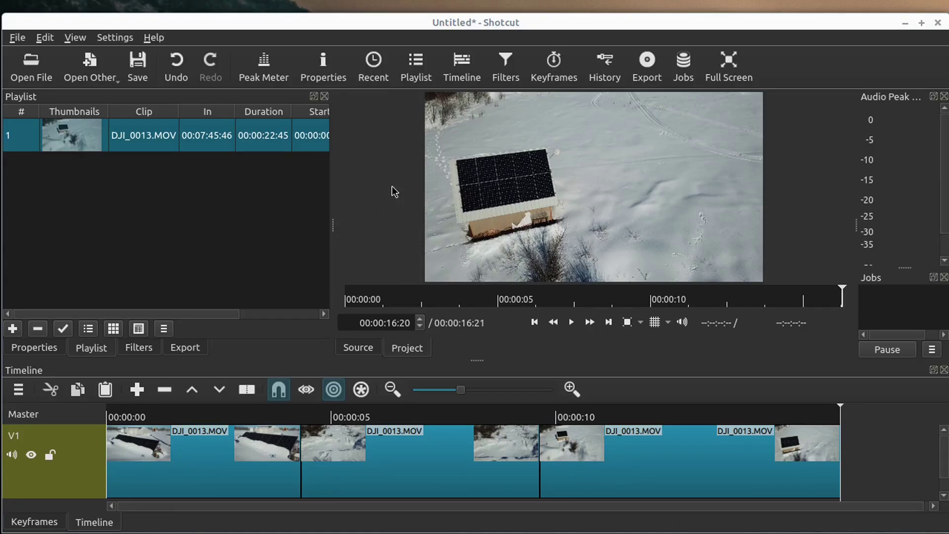
pyautogui.click(225, 465)
pyautogui.click(40, 350)
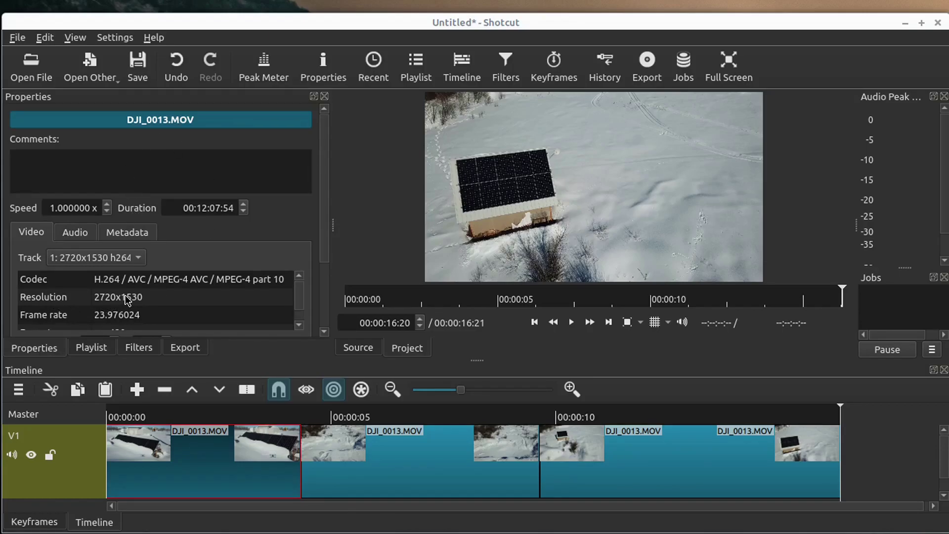
# - Compare the clip's frame rate with the available video modes and set the project's video mode to HD 1080i 29.97 fps
pyautogui.click(75, 38)
pyautogui.moveTo(56, 44)
pyautogui.moveTo(117, 37)
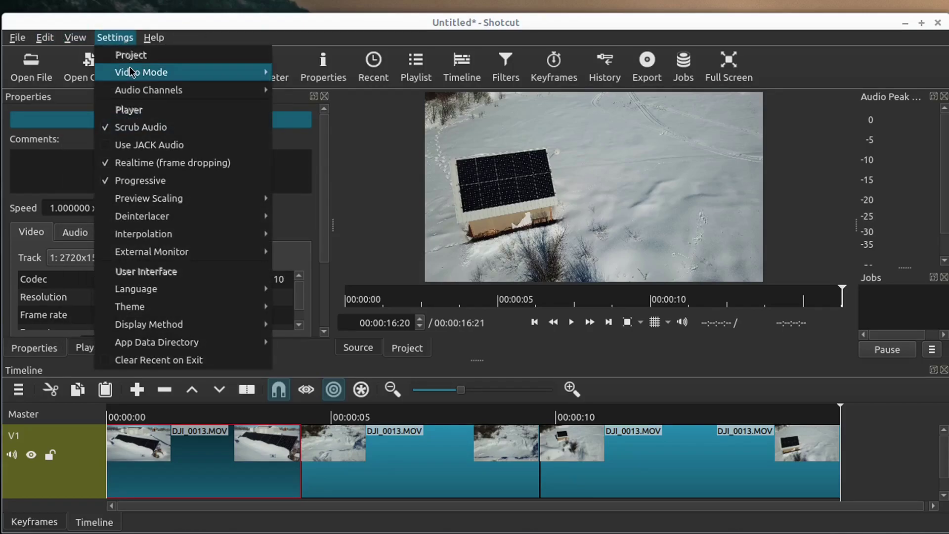
pyautogui.moveTo(119, 72)
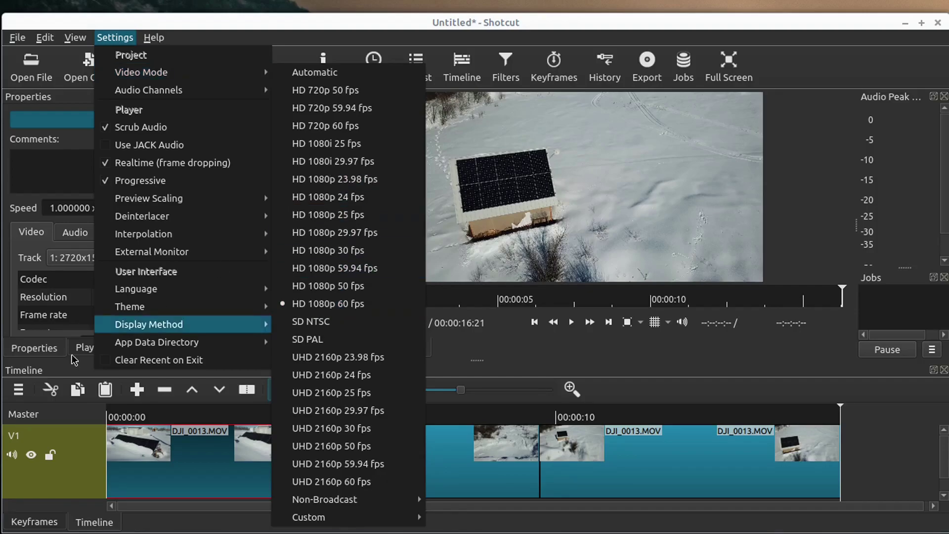
pyautogui.click(30, 314)
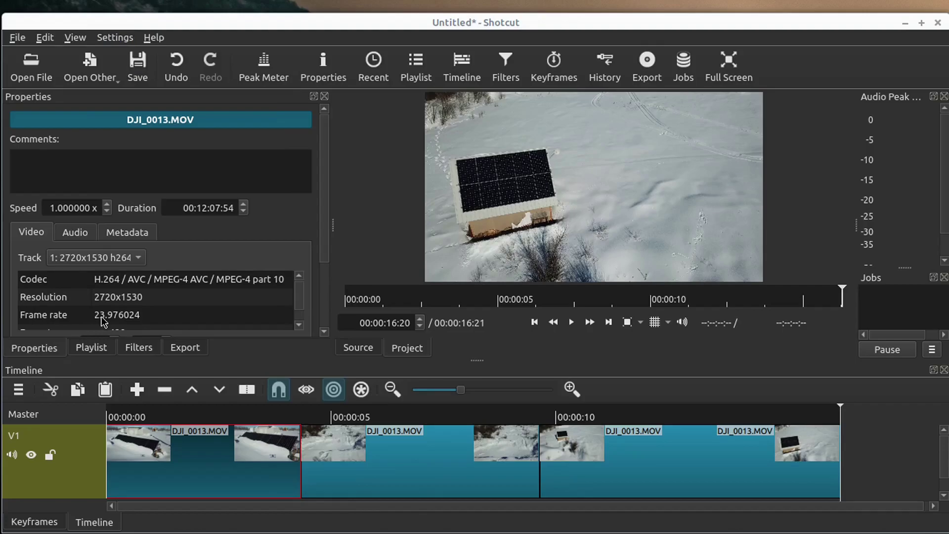
pyautogui.click(114, 39)
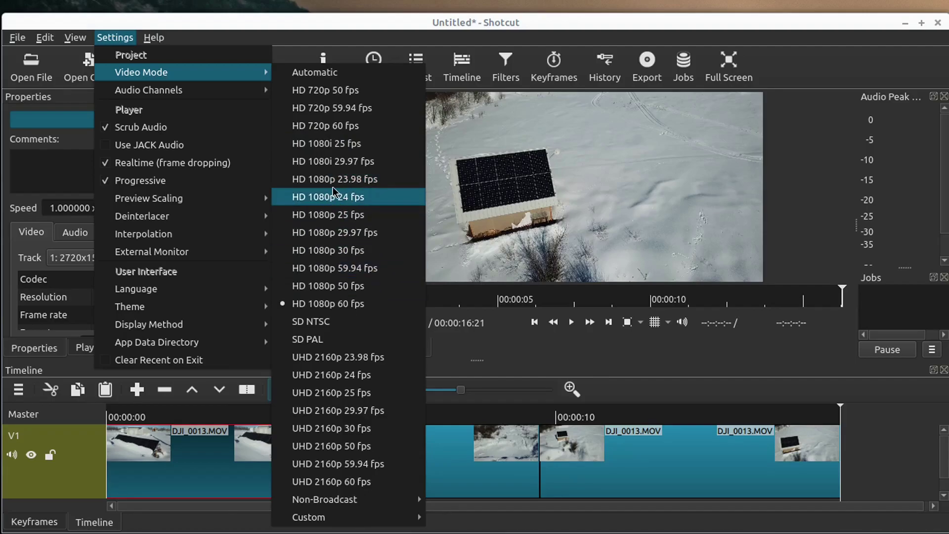
pyautogui.click(323, 168)
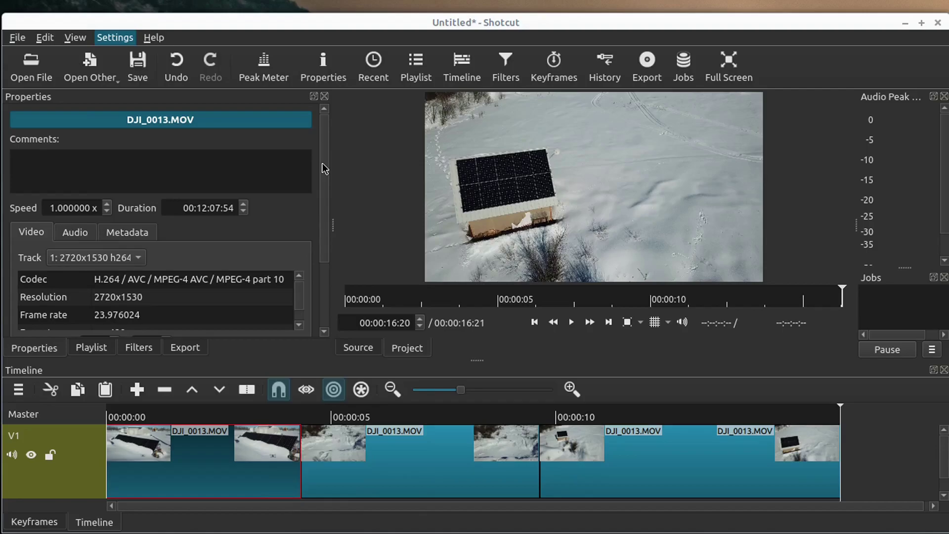
# - Scrub through the three clips, zoom in on the timeline and play the sequence from the start to check it
pyautogui.click(165, 418)
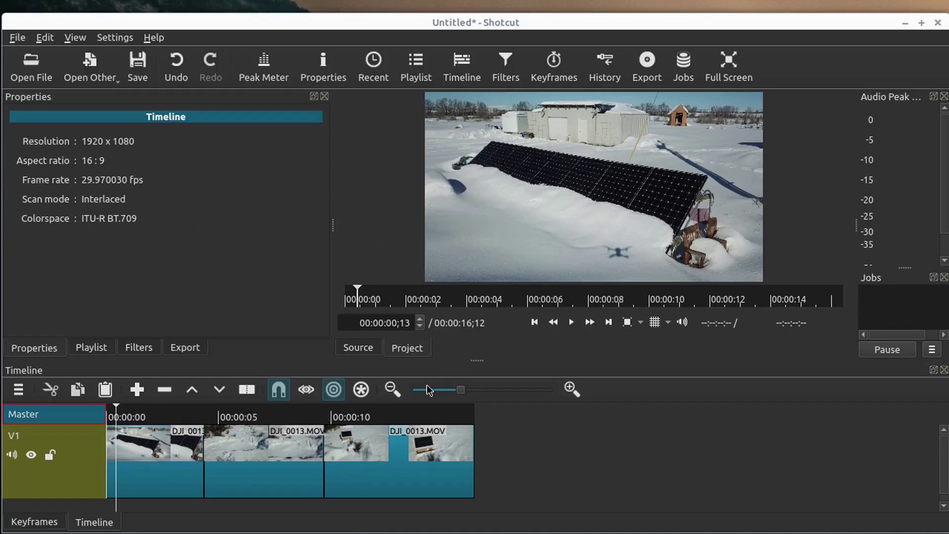
pyautogui.click(263, 421)
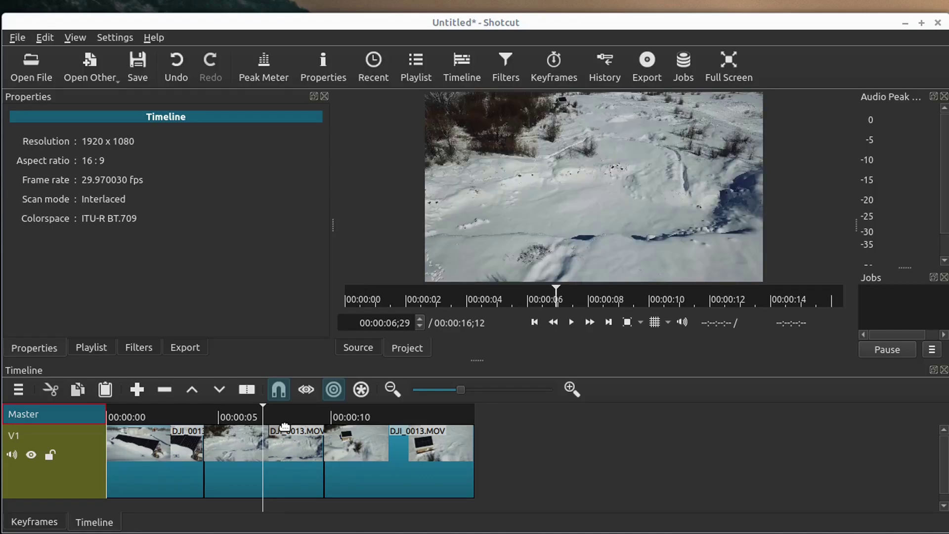
pyautogui.click(373, 419)
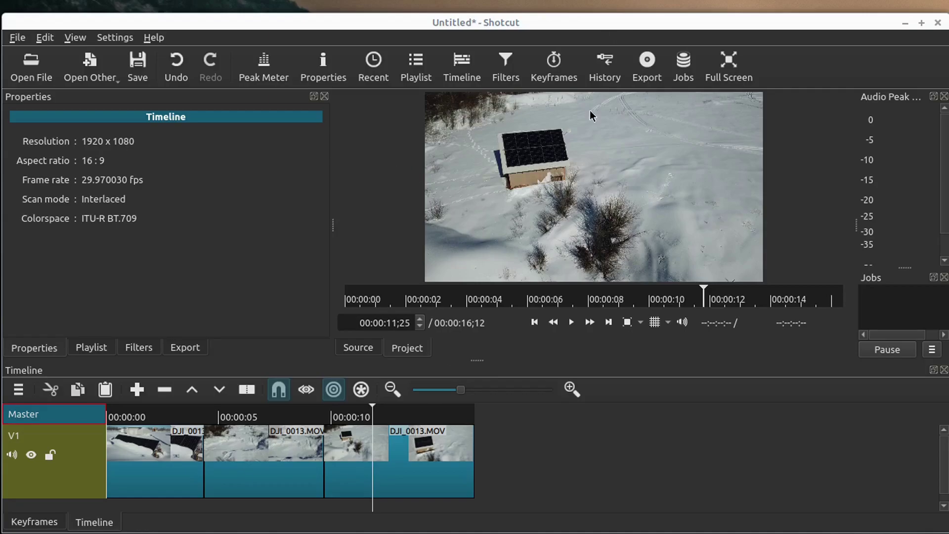
pyautogui.click(572, 389)
pyautogui.click(572, 389)
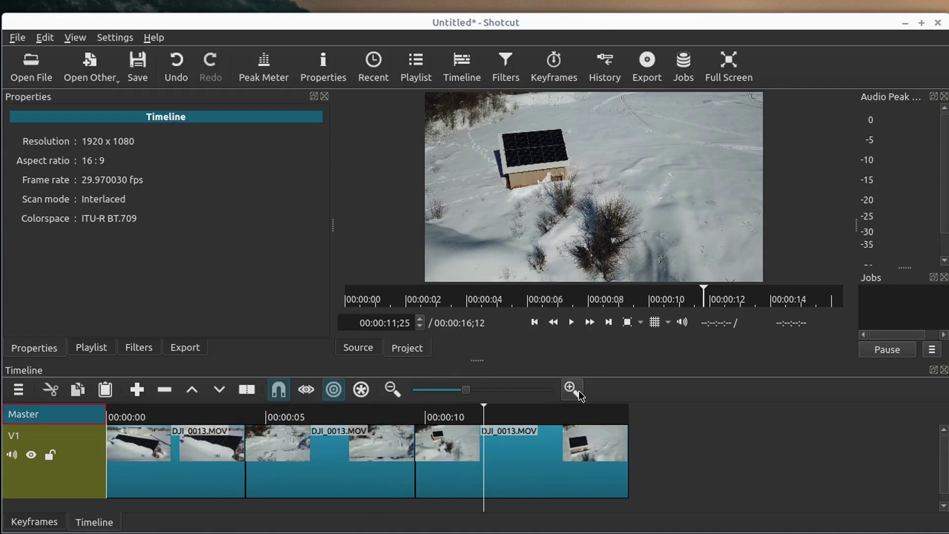
pyautogui.click(231, 416)
pyautogui.click(572, 322)
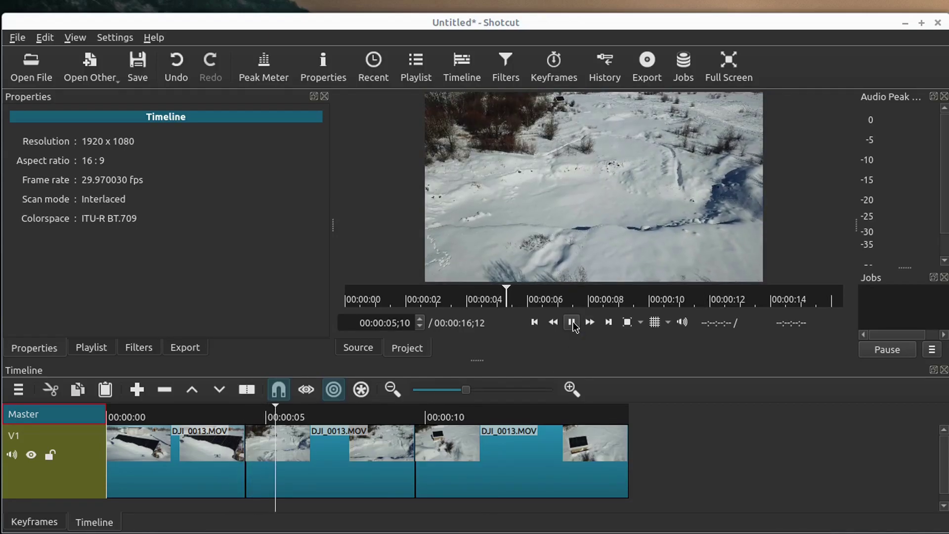
pyautogui.press('space')
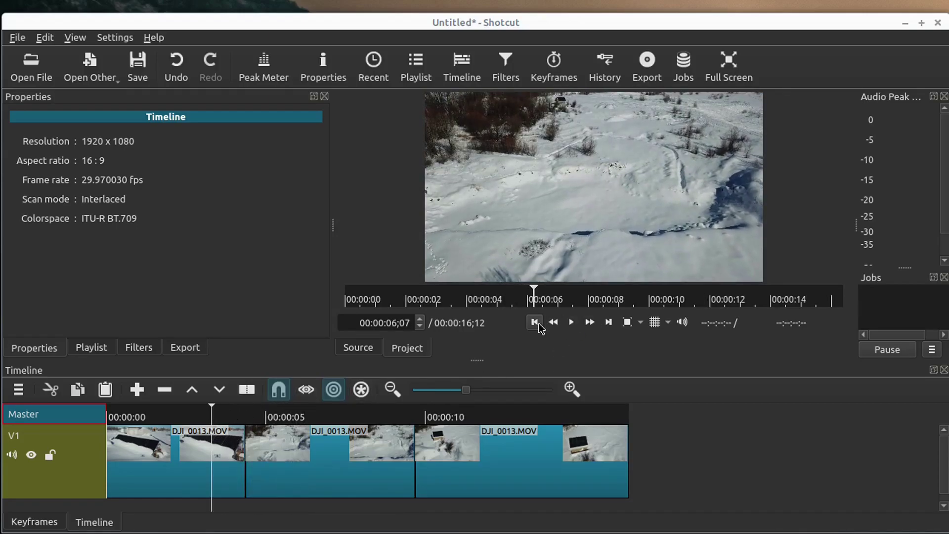
pyautogui.click(534, 323)
pyautogui.click(573, 322)
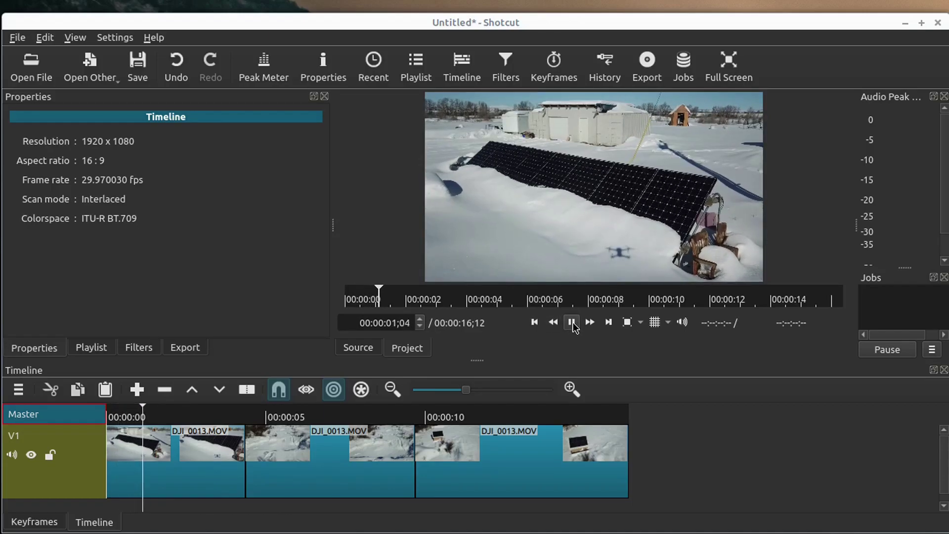
# - Stop playback and add the Crop: Source filter to the third clip on V1
pyautogui.click(574, 322)
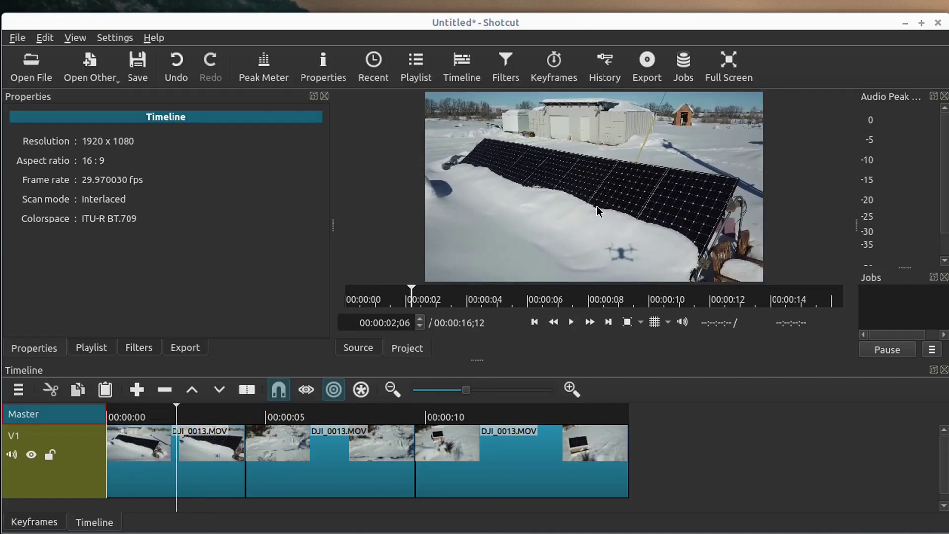
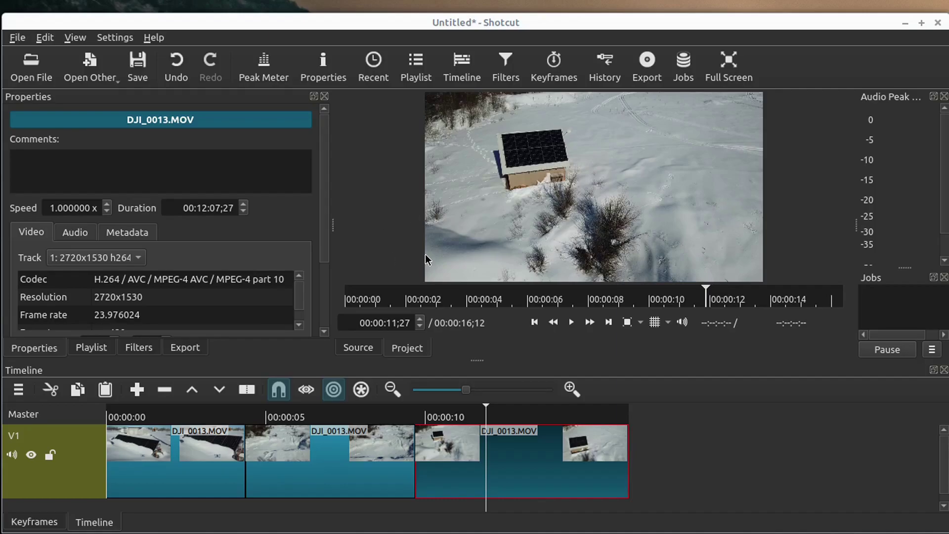
pyautogui.click(139, 347)
pyautogui.click(20, 241)
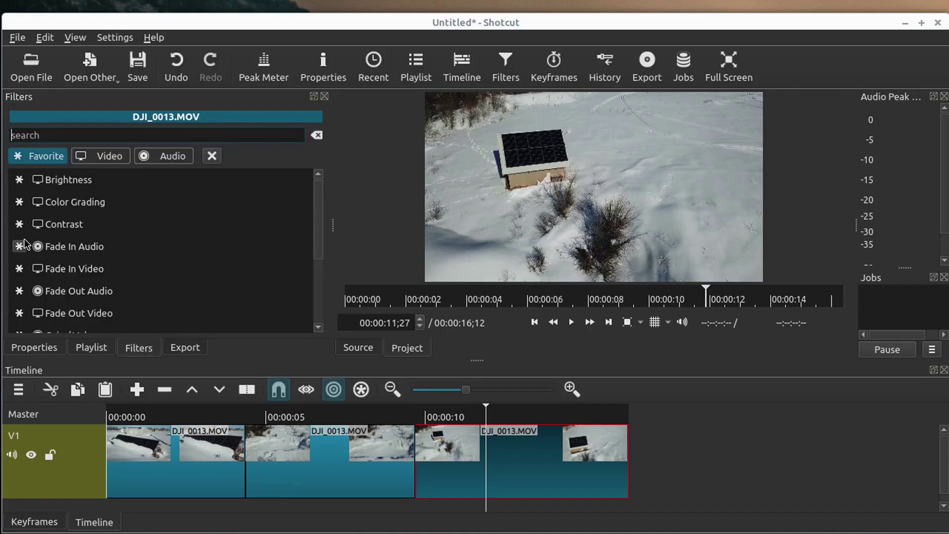
pyautogui.write('crop')
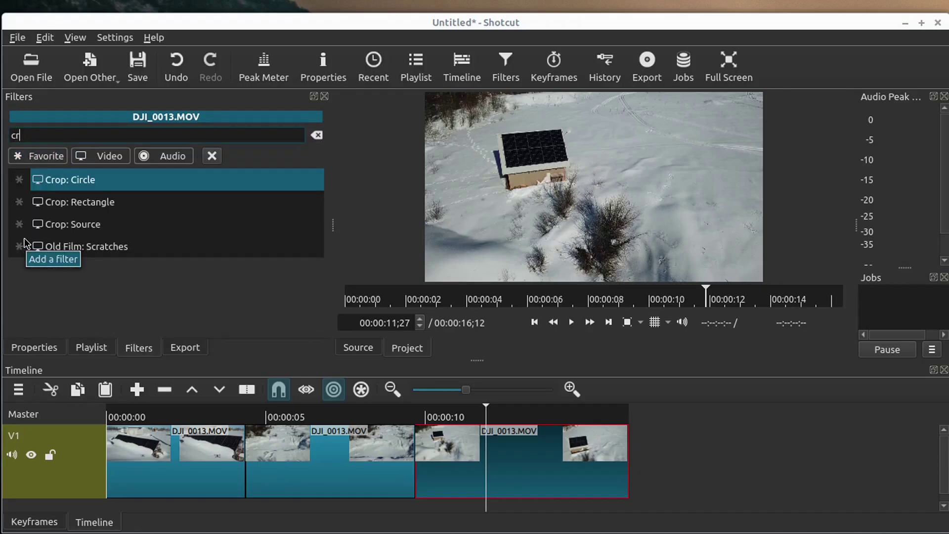
pyautogui.click(70, 226)
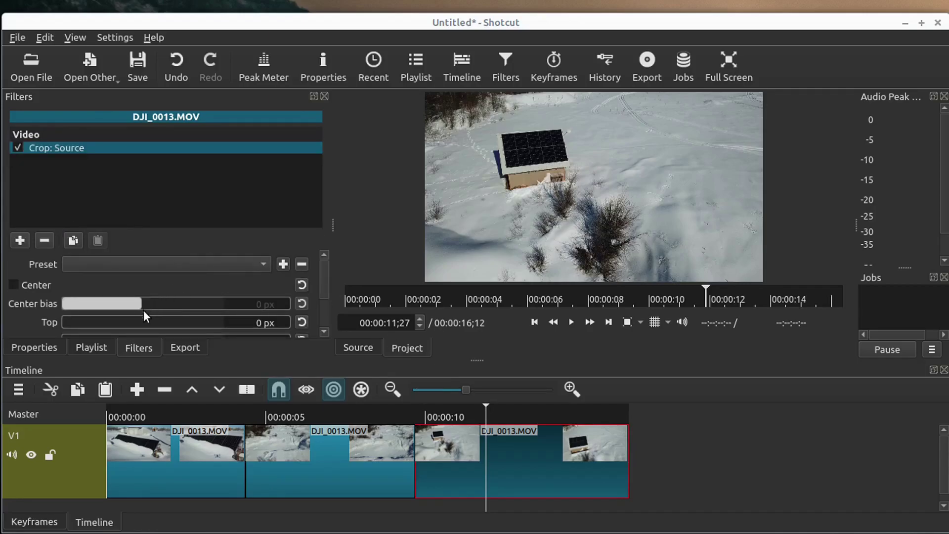
# - Crop the third clip by 414 px at the bottom and 735 px at the right
pyautogui.scroll(-3, 221, 279)
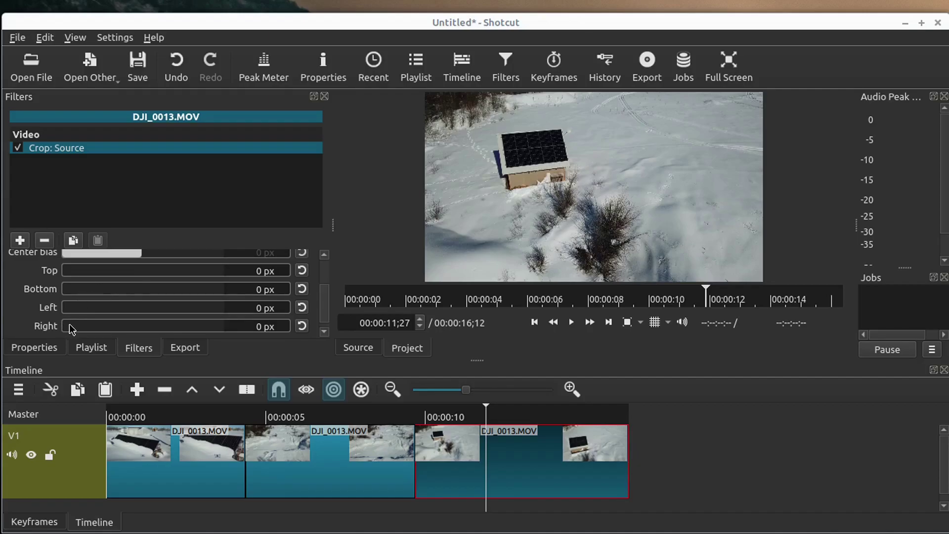
pyautogui.moveTo(70, 326); pyautogui.dragTo(78, 327)
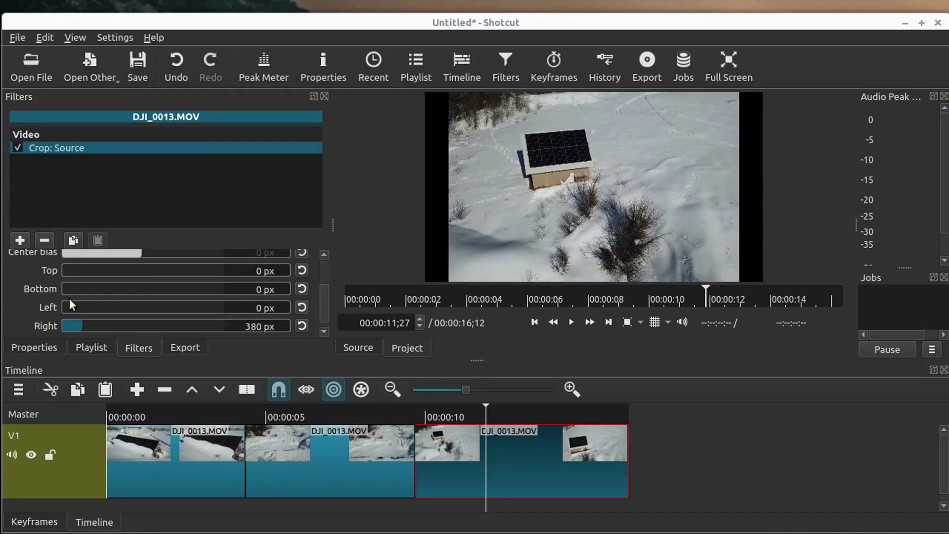
pyautogui.moveTo(69, 293); pyautogui.dragTo(108, 296)
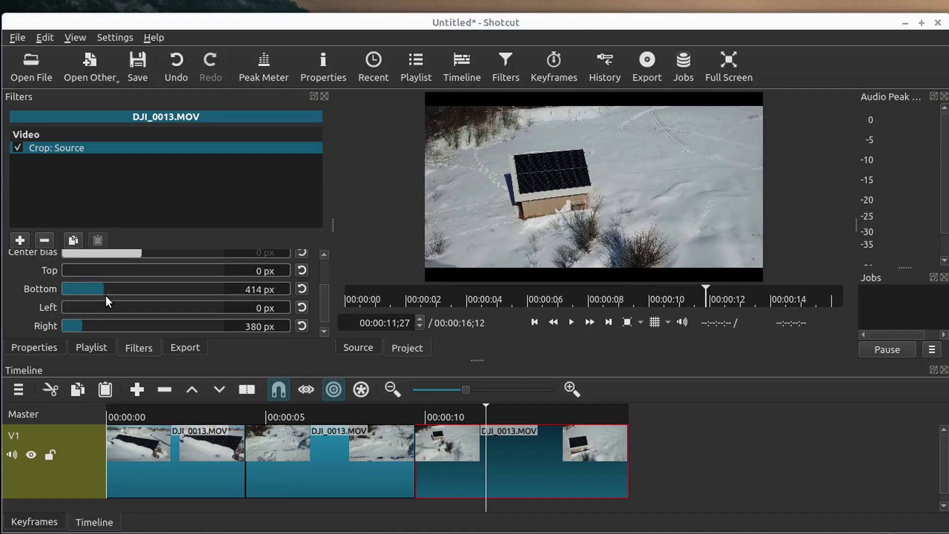
pyautogui.moveTo(87, 326); pyautogui.dragTo(106, 327)
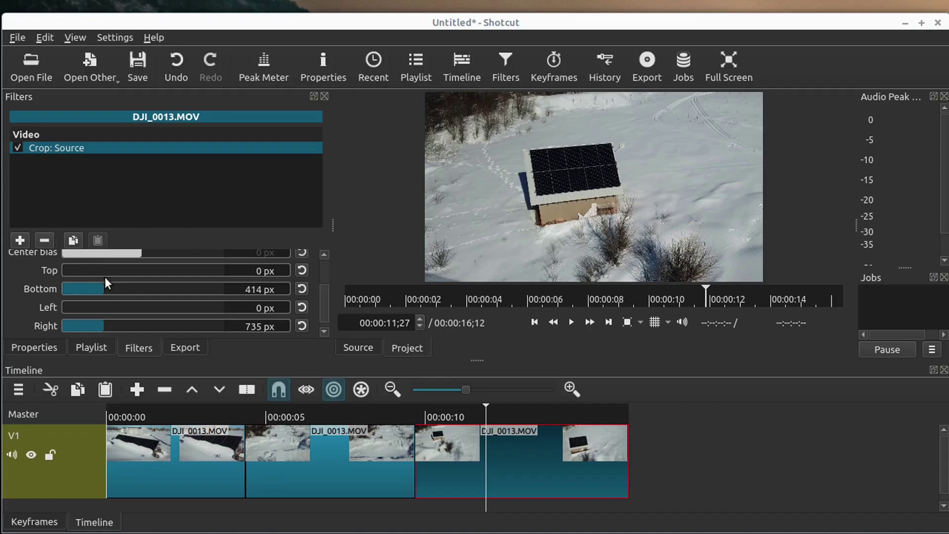
# - Compare the start of the third clip with the Crop: Source filter turned off and on, leaving the filter enabled
pyautogui.click(444, 418)
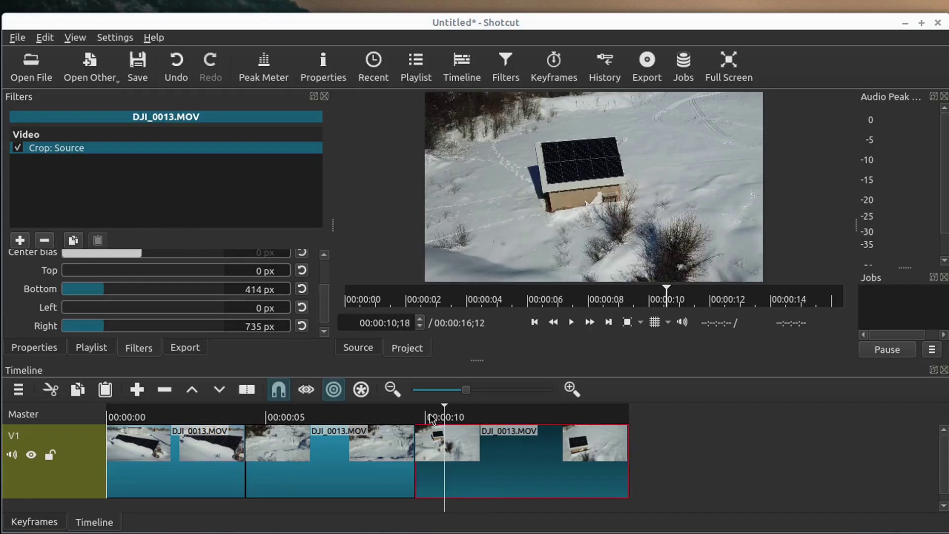
pyautogui.click(430, 418)
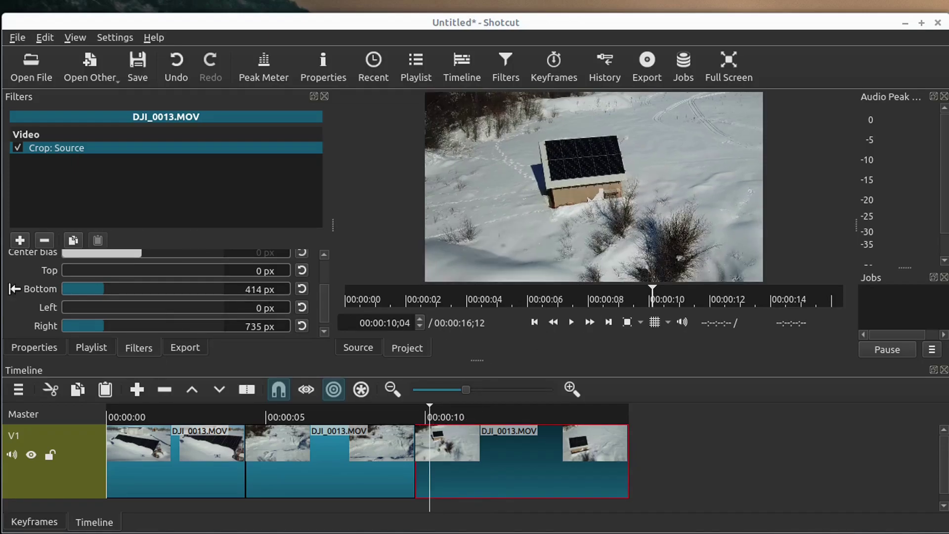
pyautogui.click(18, 148)
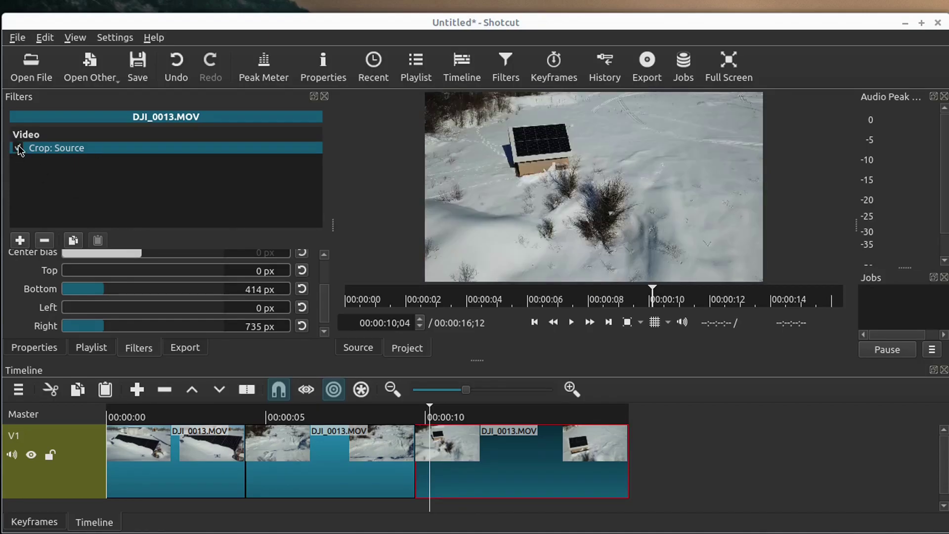
pyautogui.click(18, 148)
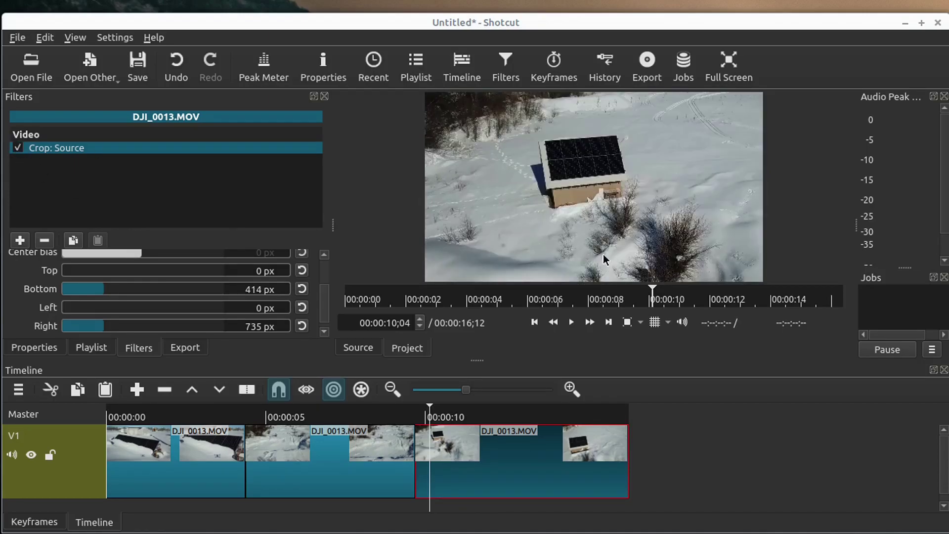
pyautogui.click(16, 150)
pyautogui.click(16, 149)
# - Move the editor window up, make it taller, and play across the cut into the cropped third clip
pyautogui.moveTo(562, 14); pyautogui.dragTo(567, 10)
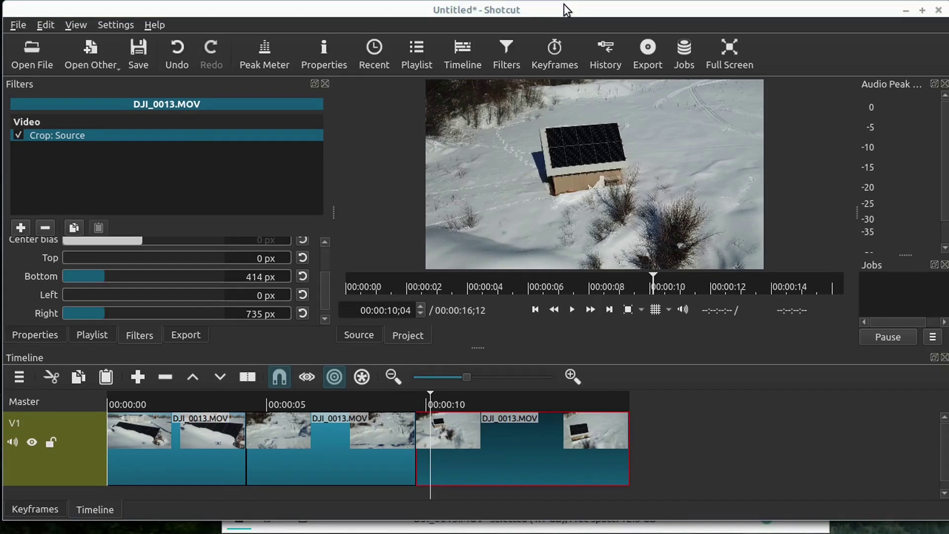
pyautogui.moveTo(942, 515)
pyautogui.mouseDown()
pyautogui.moveTo(945, 530)
pyautogui.moveTo(936, 528)
pyautogui.mouseUp()
pyautogui.press('Up')
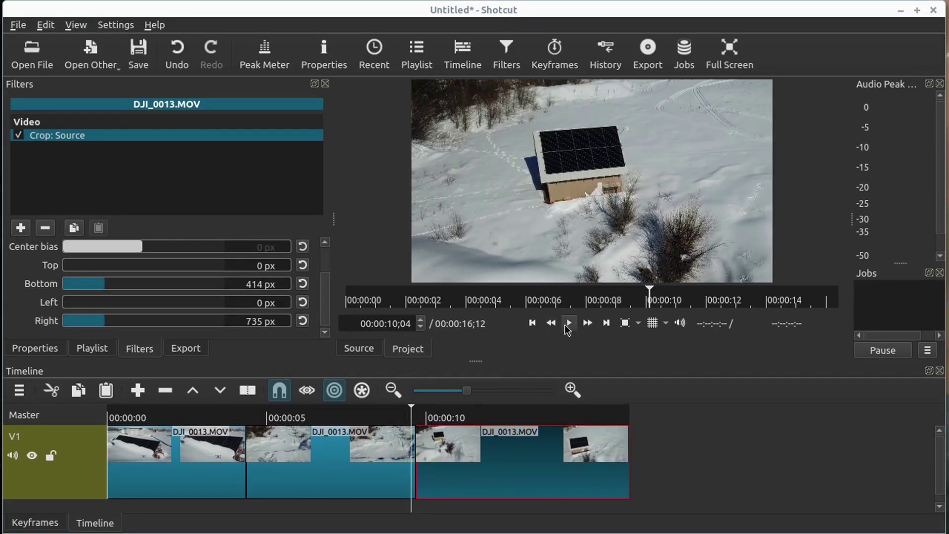
pyautogui.click(573, 325)
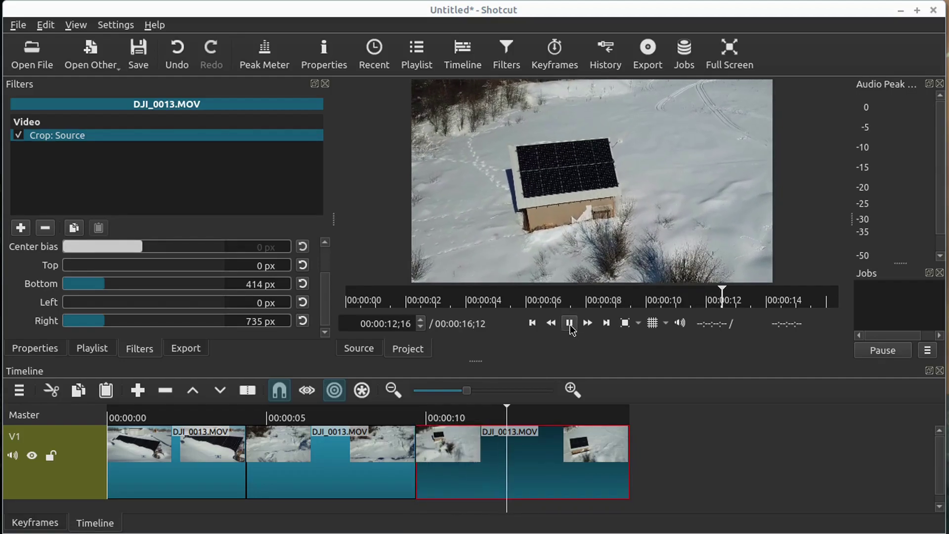
pyautogui.press('space')
# - Overlap each neighbouring pair of clips by about 13 frames to create two transitions, and play through both to check them
pyautogui.moveTo(282, 454); pyautogui.dragTo(264, 461)
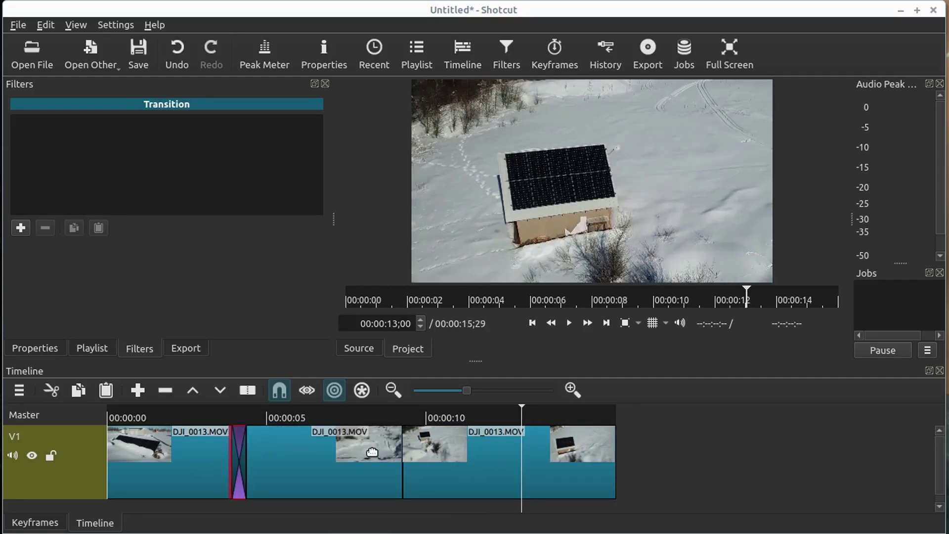
pyautogui.moveTo(452, 467); pyautogui.dragTo(440, 469)
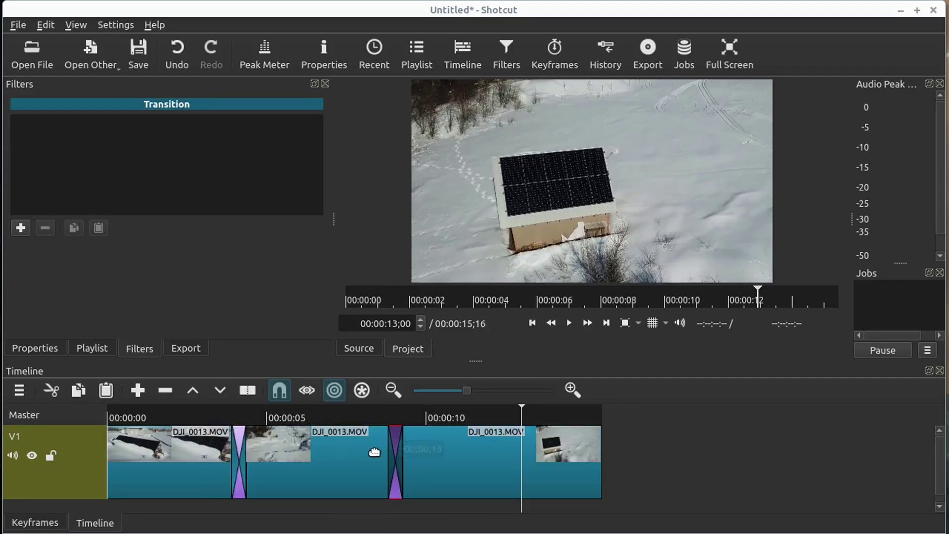
pyautogui.click(215, 420)
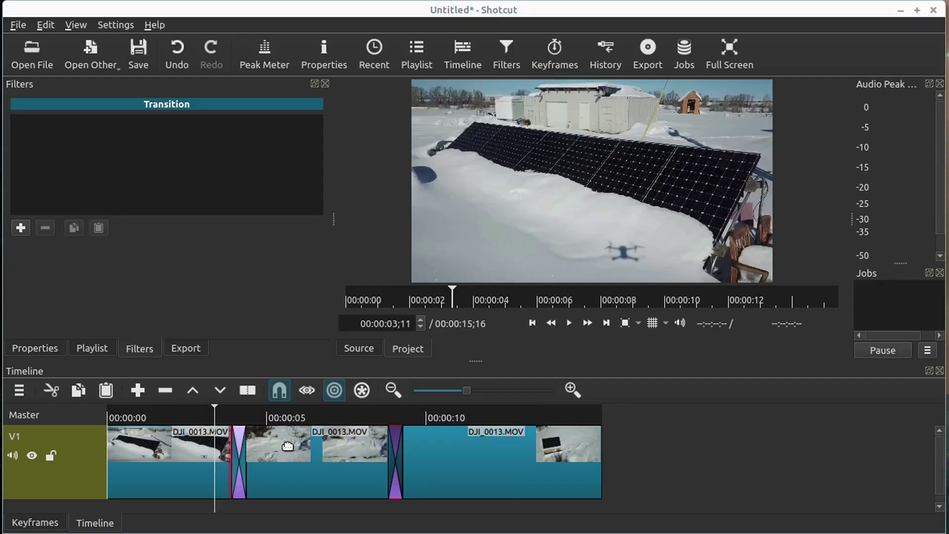
pyautogui.click(569, 324)
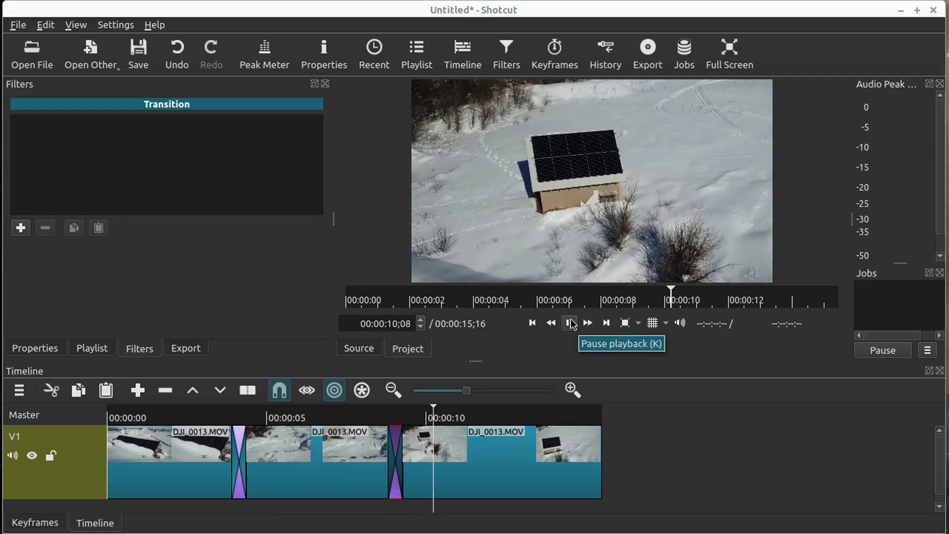
pyautogui.click(569, 324)
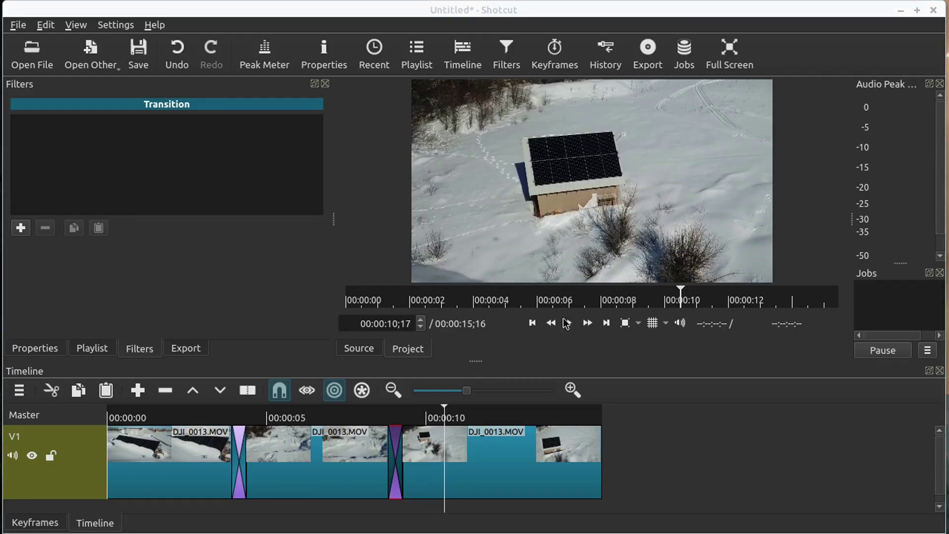
# - Switch to Audacity, position and enlarge its window over the editor, and start recording the narration
pyautogui.hotkey('alt', 'Tab')
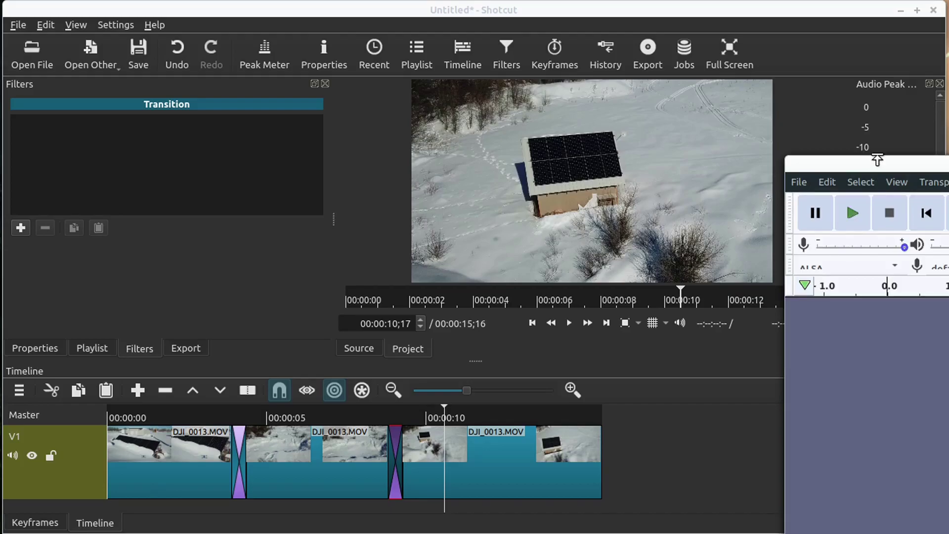
pyautogui.moveTo(877, 159); pyautogui.dragTo(419, 63)
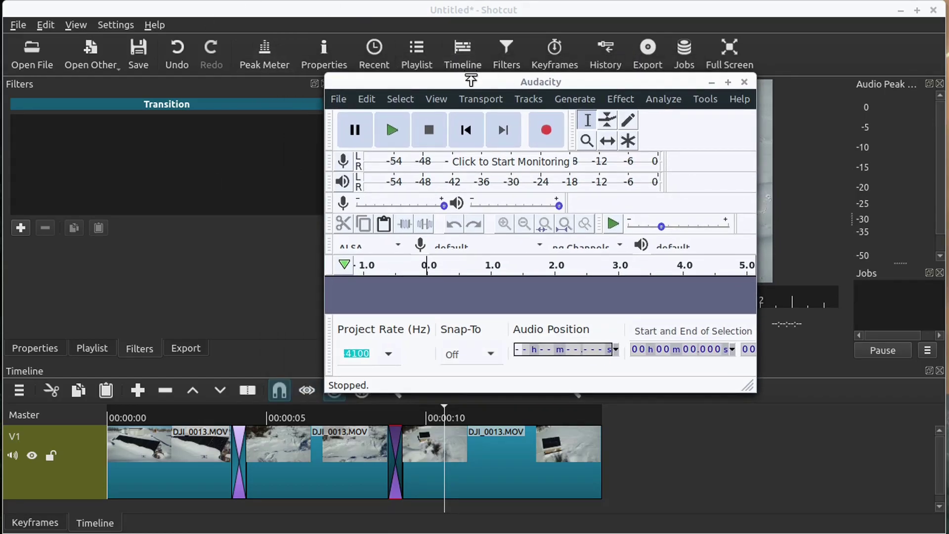
pyautogui.moveTo(470, 81); pyautogui.dragTo(573, 71)
pyautogui.moveTo(854, 371); pyautogui.dragTo(860, 452)
pyautogui.moveTo(628, 72); pyautogui.dragTo(176, 62)
pyautogui.click(245, 115)
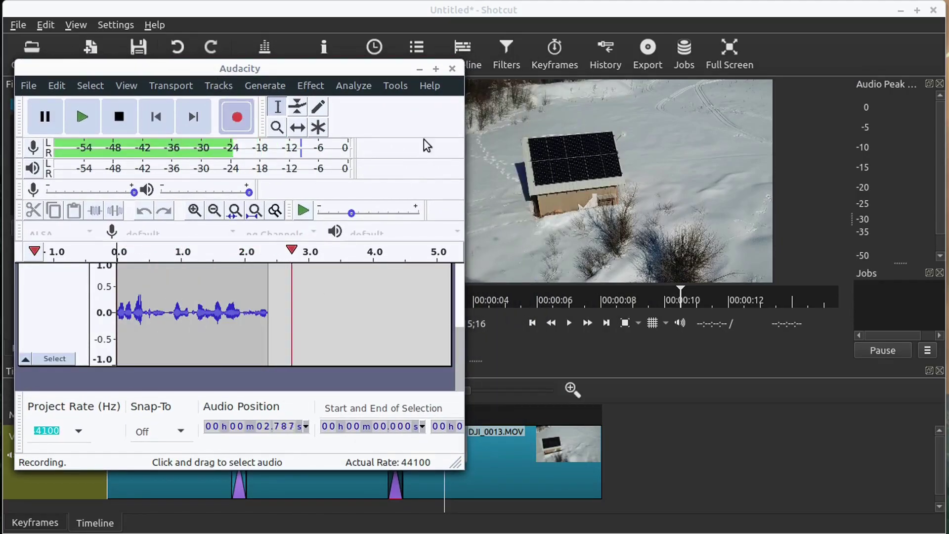
# - Minimize Audacity while it keeps recording, and play the Shotcut sequence from the start to narrate over it
pyautogui.click(419, 68)
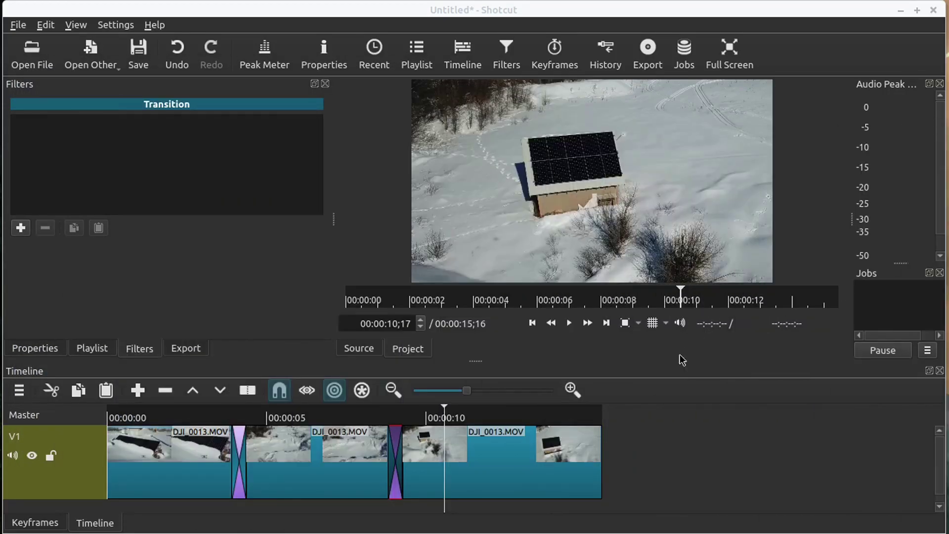
pyautogui.moveTo(396, 417); pyautogui.dragTo(112, 420)
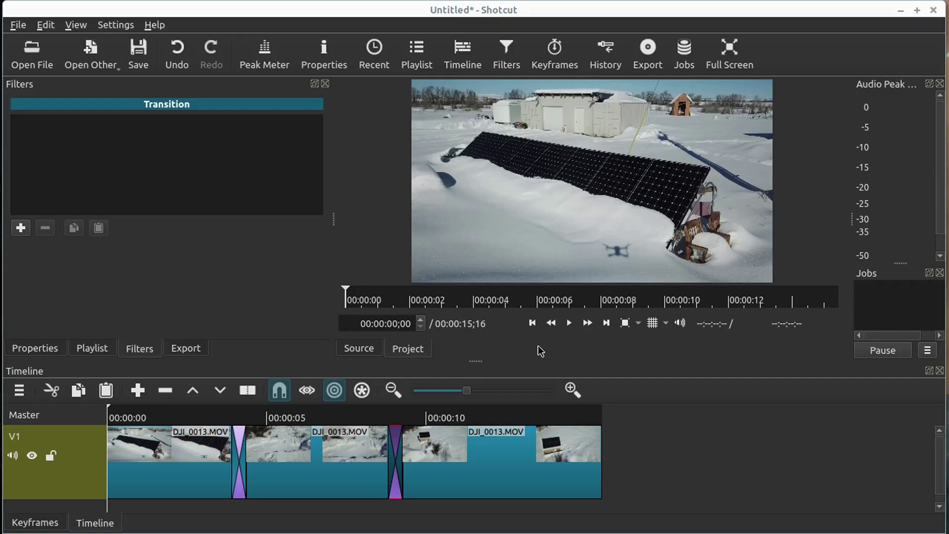
pyautogui.click(569, 323)
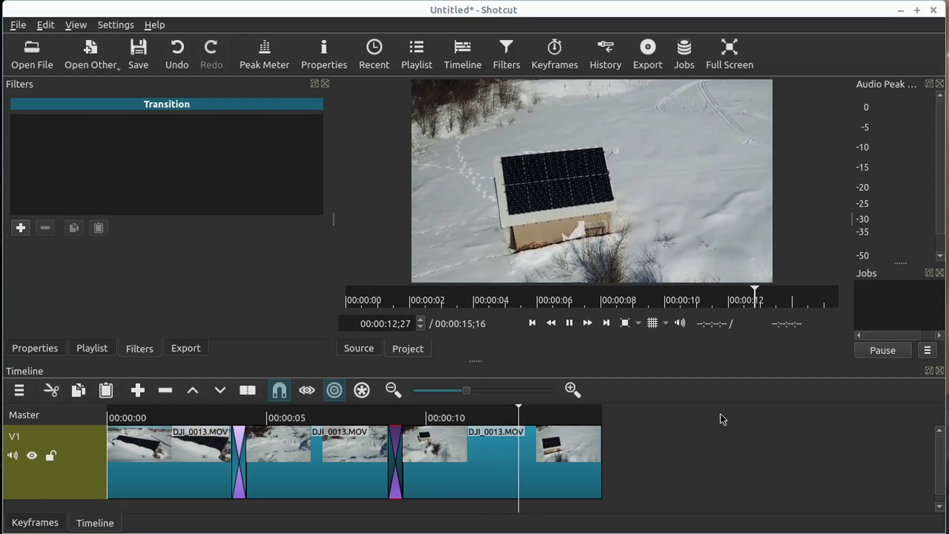
pyautogui.click(569, 324)
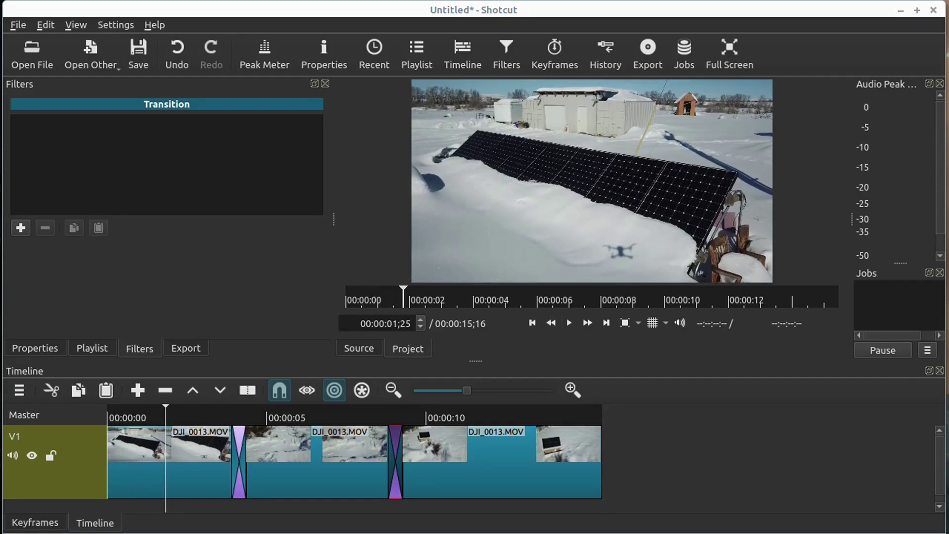
# - Switch back to Audacity, bring its window fully into view and stop the recording
pyautogui.hotkey('alt', 'Tab')
pyautogui.moveTo(840, 81); pyautogui.dragTo(254, 57)
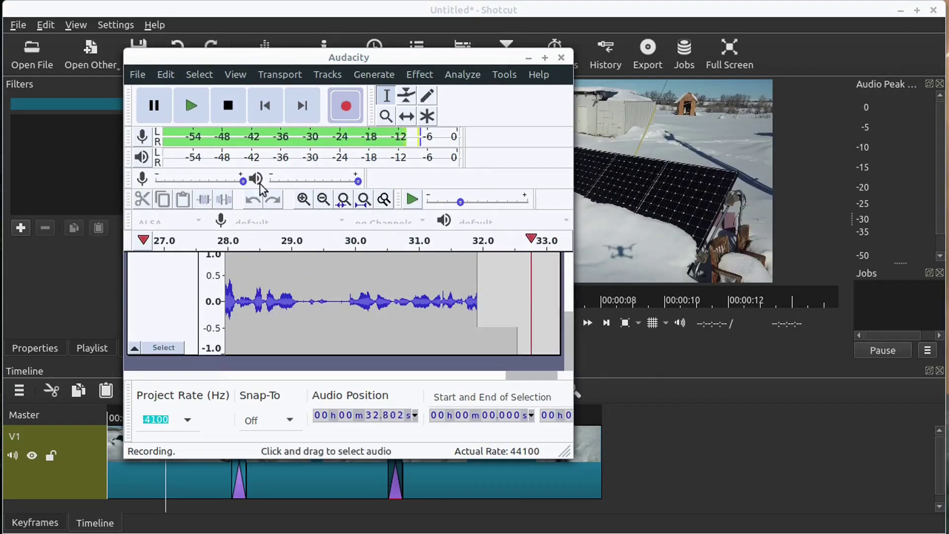
pyautogui.click(233, 104)
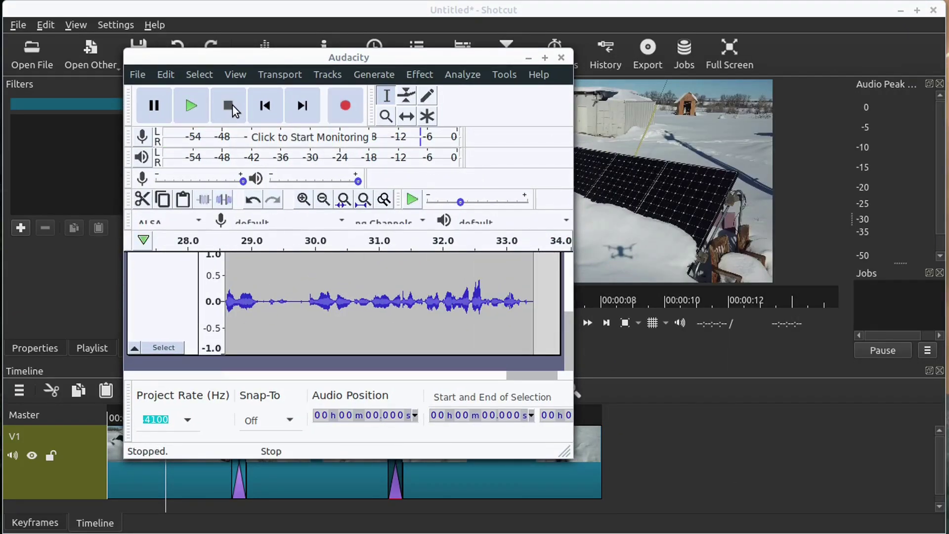
# - Export the recorded narration as the WAV file test.wav to the Desktop
pyautogui.click(137, 74)
pyautogui.moveTo(170, 229)
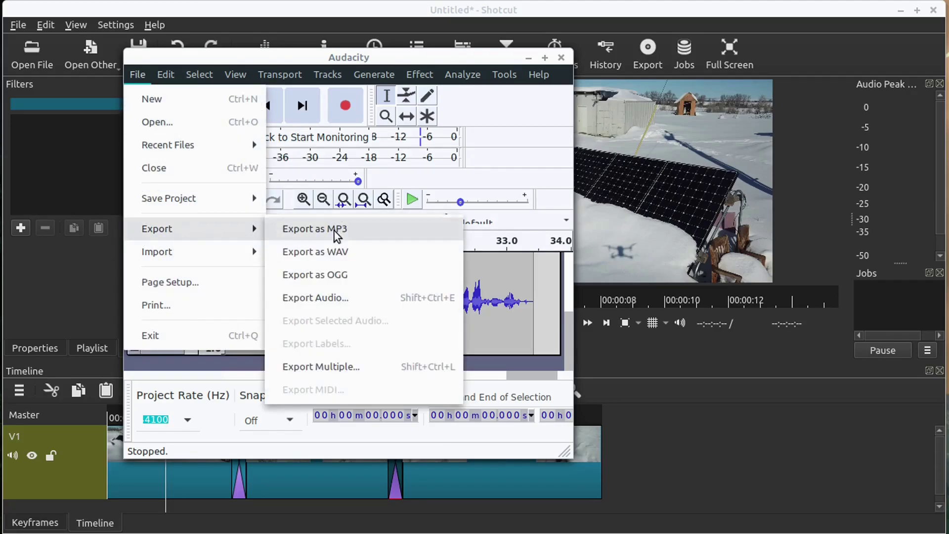
pyautogui.click(328, 255)
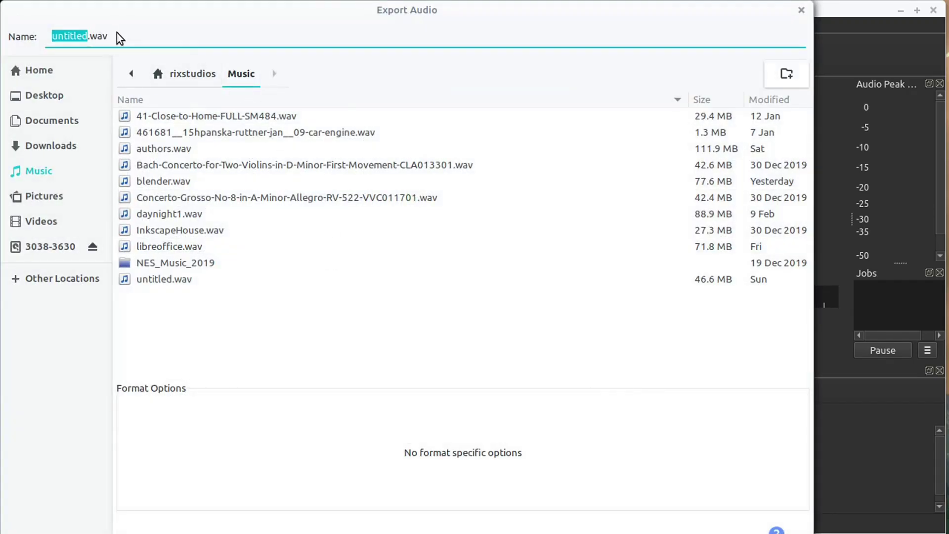
pyautogui.write('test')
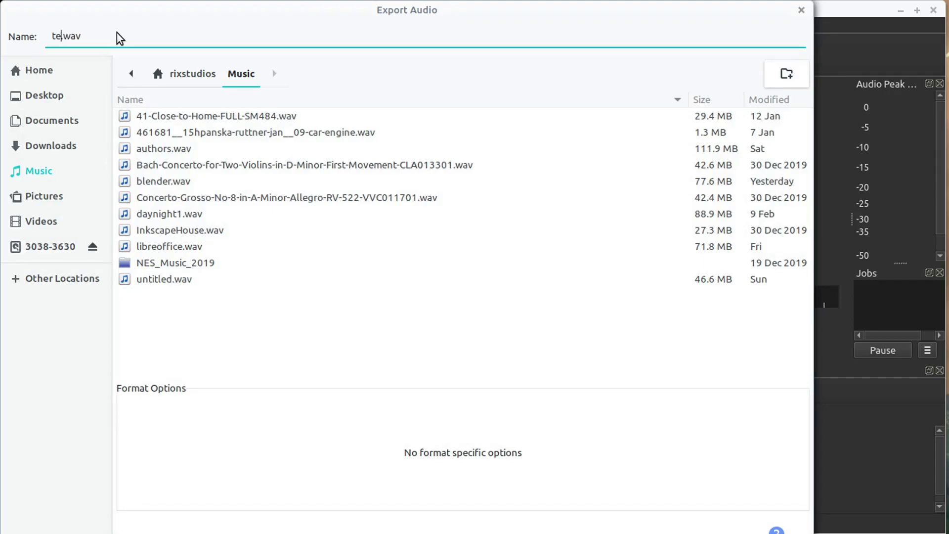
pyautogui.click(39, 101)
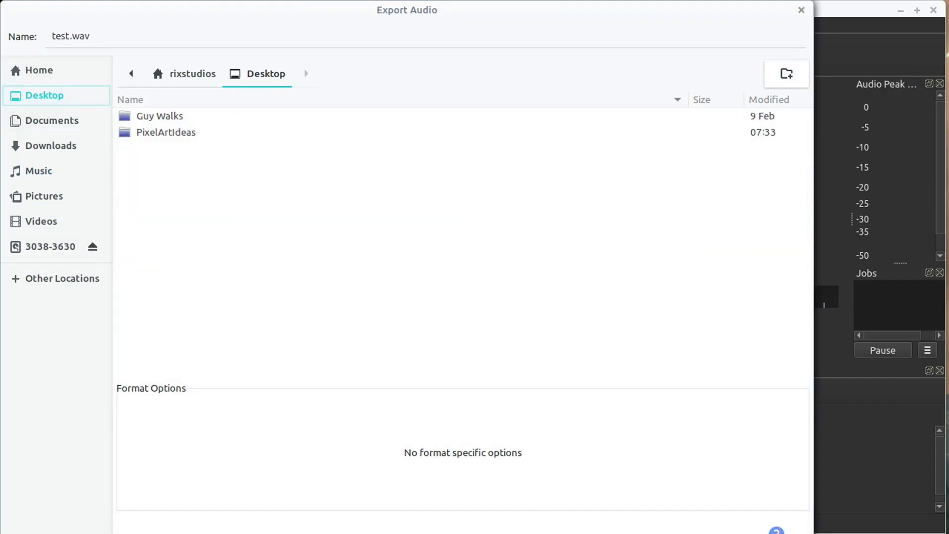
pyautogui.press('Return')
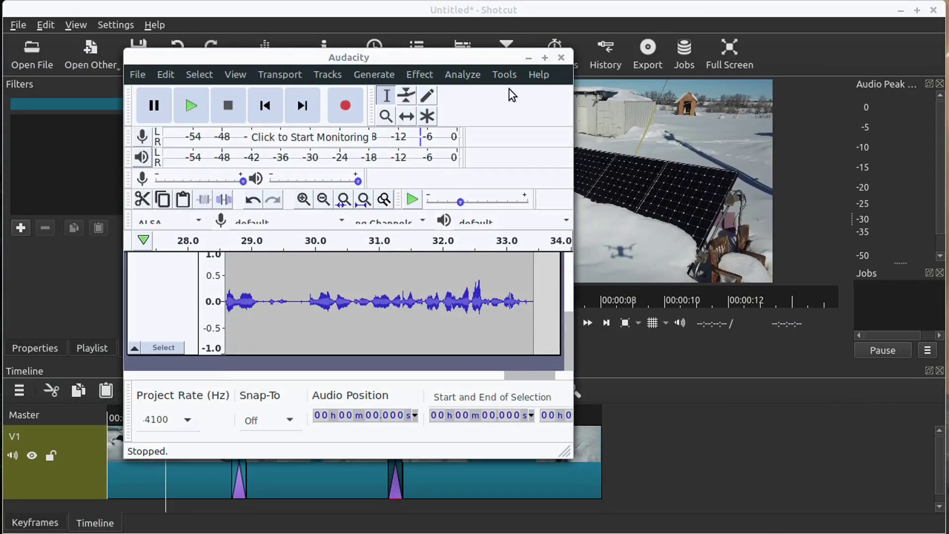
# - Minimize Audacity to return to Shotcut, and add the narration file test.wav to the playlist
pyautogui.click(528, 59)
pyautogui.moveTo(127, 531); pyautogui.dragTo(75, 472)
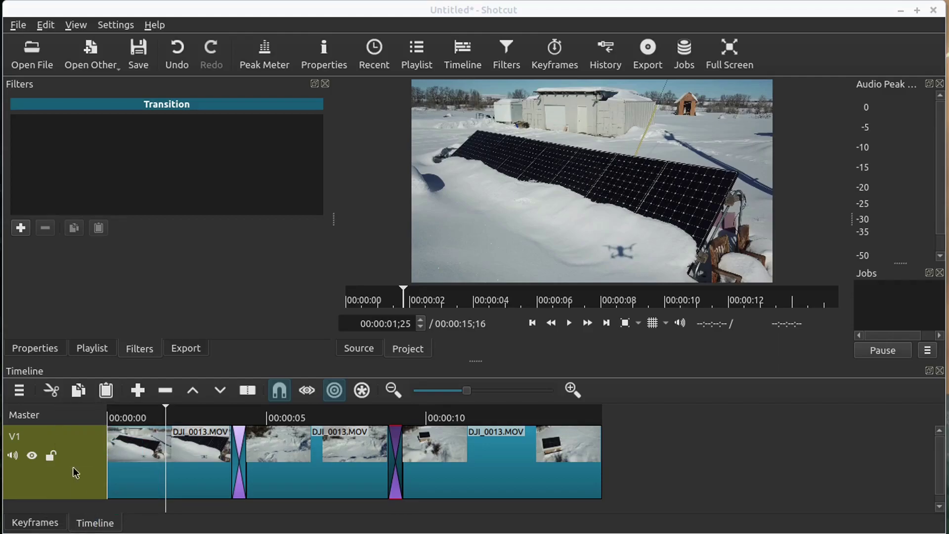
pyautogui.click(42, 349)
pyautogui.click(91, 350)
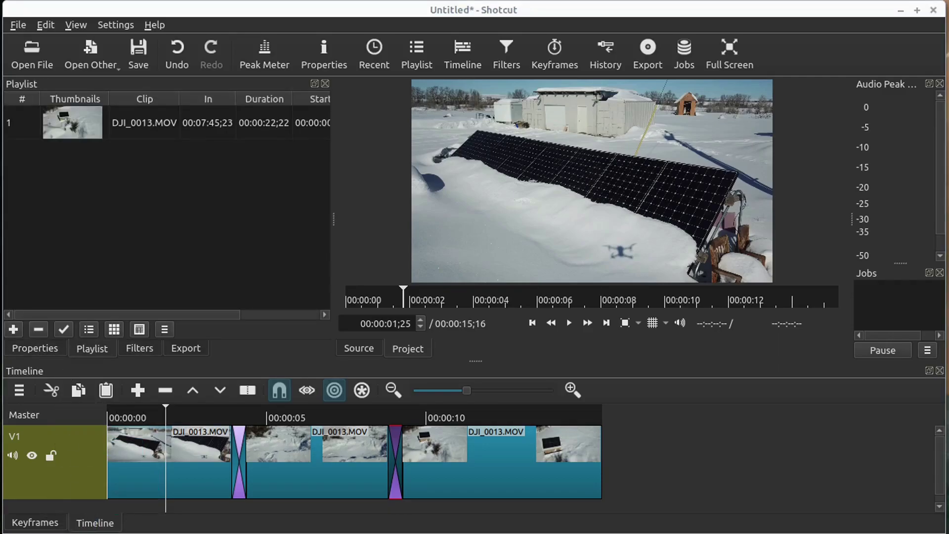
pyautogui.moveTo(947, 148); pyautogui.dragTo(87, 189)
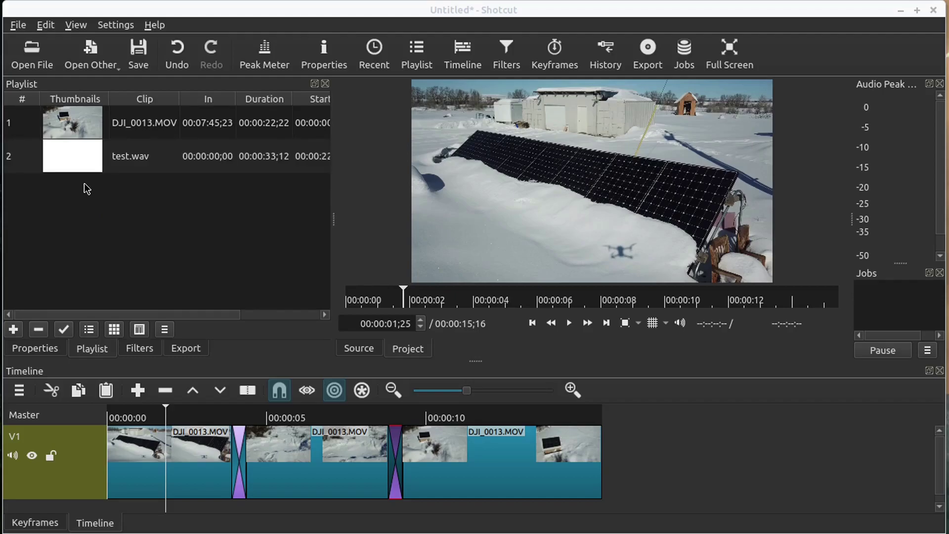
# - Enlarge the timeline area, add an audio track below V1 and place test.wav at its start
pyautogui.moveTo(474, 368); pyautogui.dragTo(474, 324)
pyautogui.rightClick(97, 479)
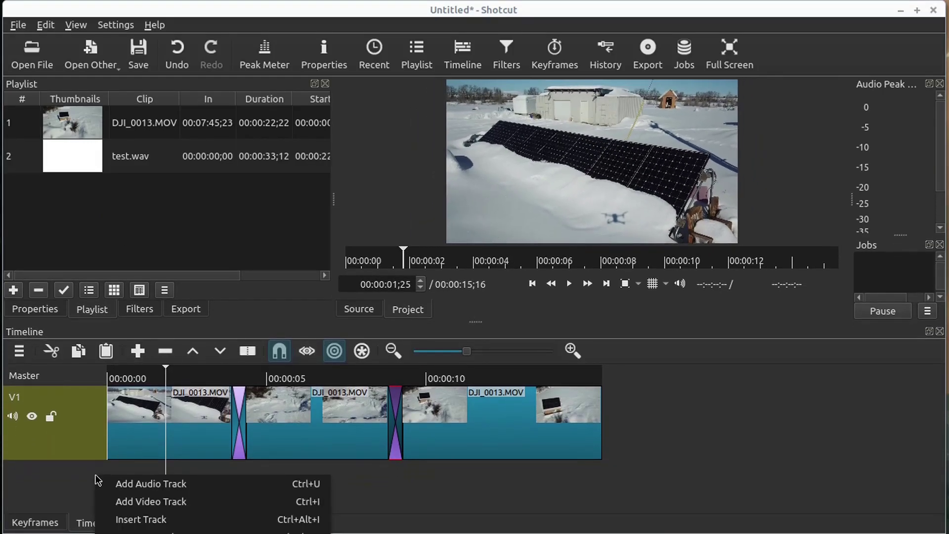
pyautogui.click(143, 484)
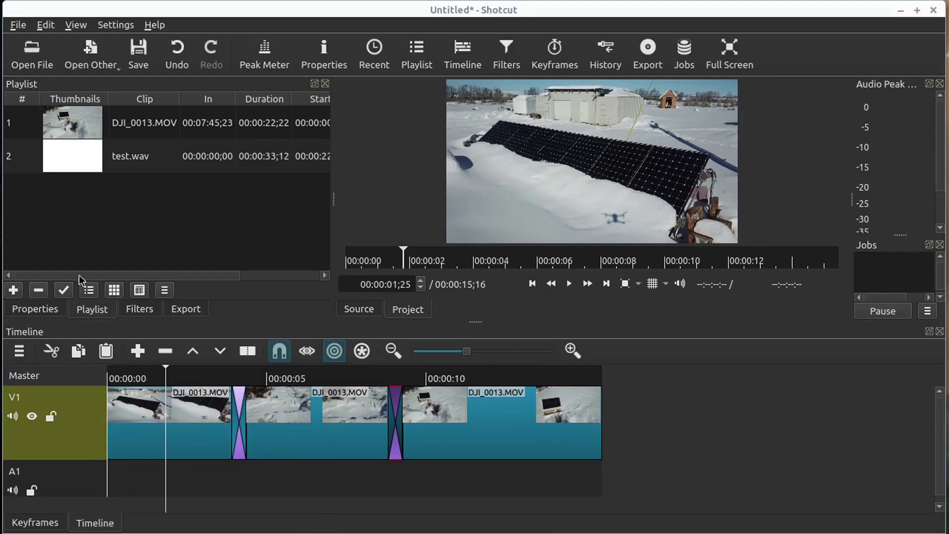
pyautogui.moveTo(69, 156); pyautogui.dragTo(144, 482)
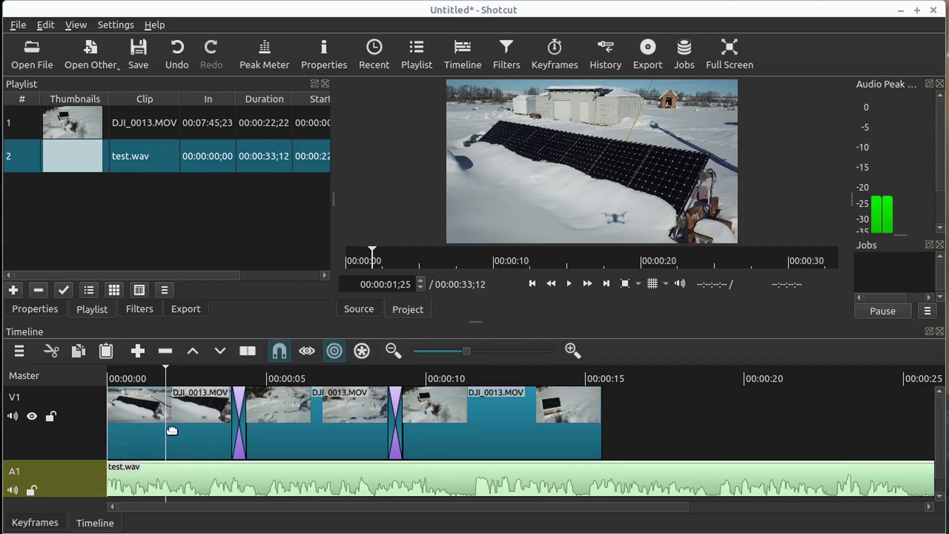
# - Play through the sequence to find where the narration starts, split test.wav at 00:00:11;08 and delete the part before the cut
pyautogui.click(532, 285)
pyautogui.click(569, 285)
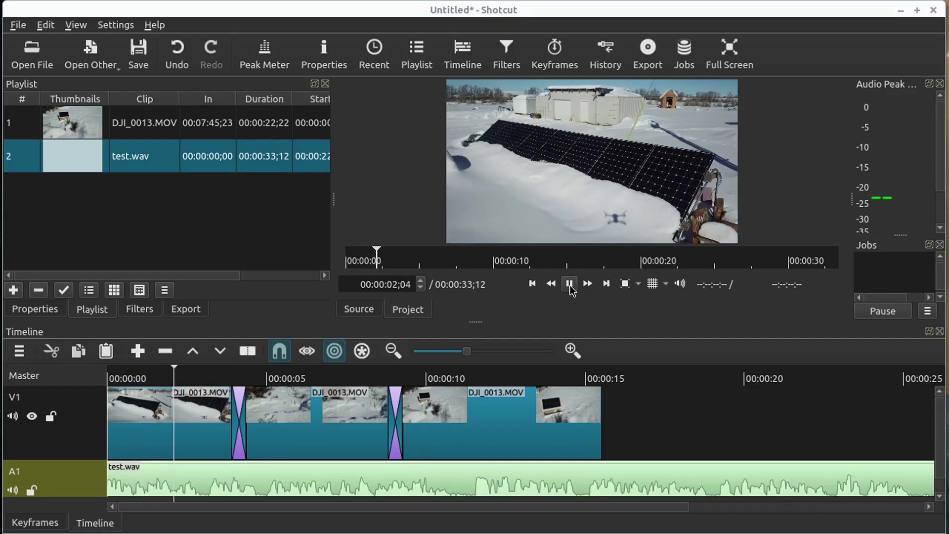
pyautogui.click(570, 284)
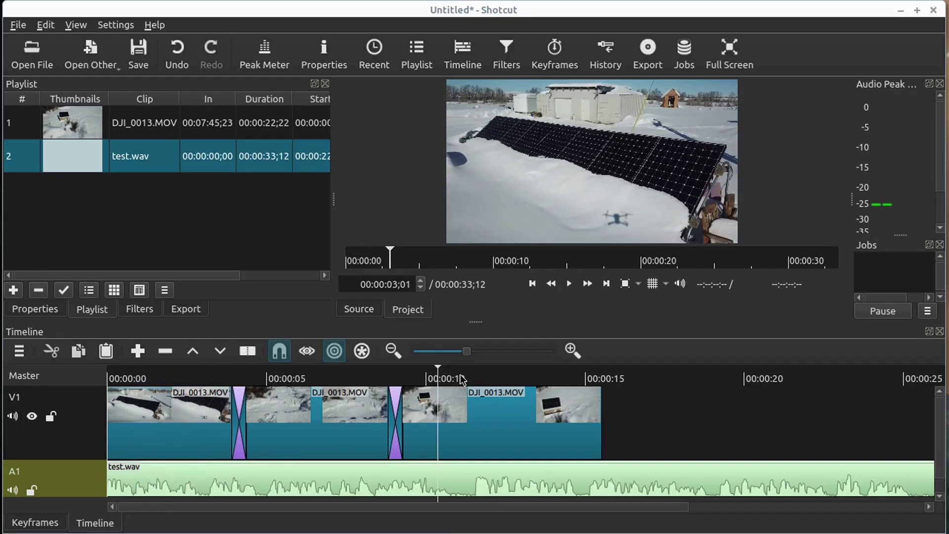
pyautogui.click(570, 285)
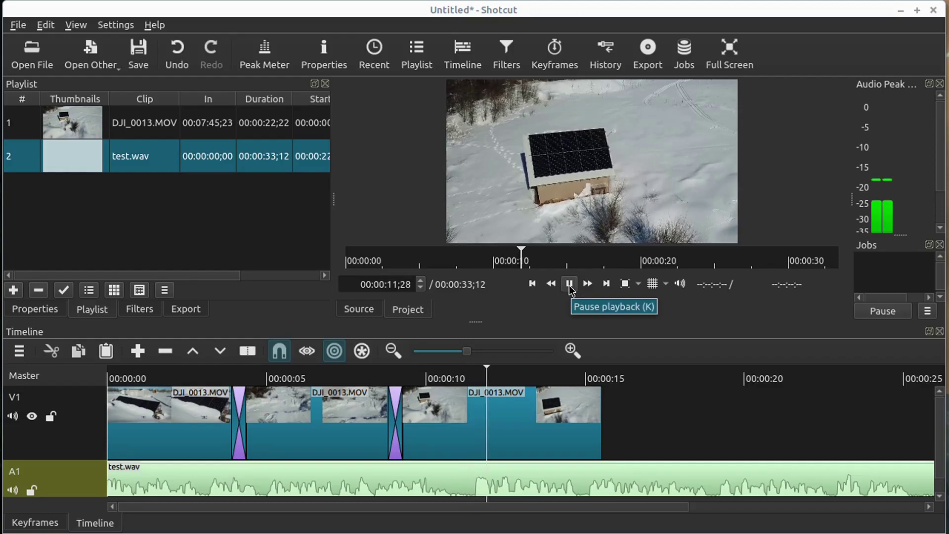
pyautogui.click(569, 284)
pyautogui.moveTo(464, 381); pyautogui.dragTo(468, 382)
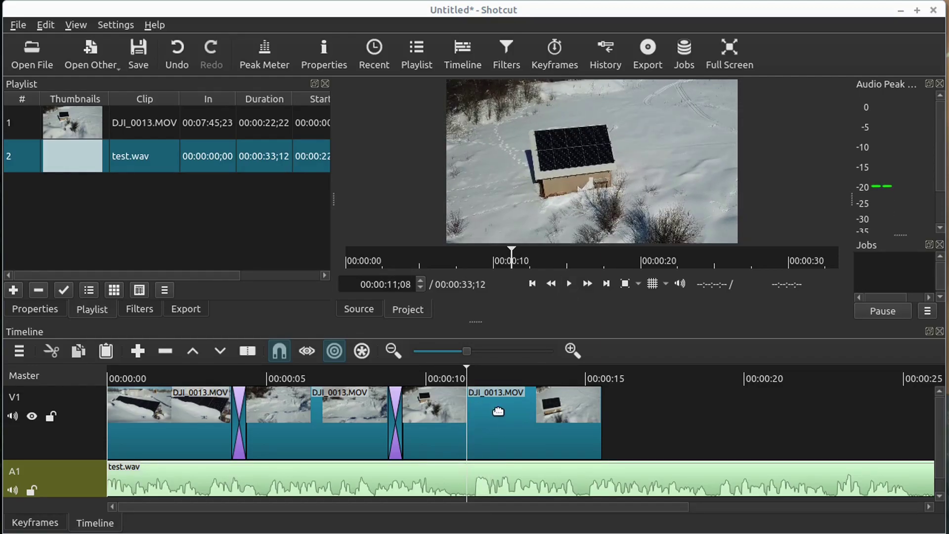
pyautogui.press('s')
pyautogui.click(440, 491)
pyautogui.press('Delete')
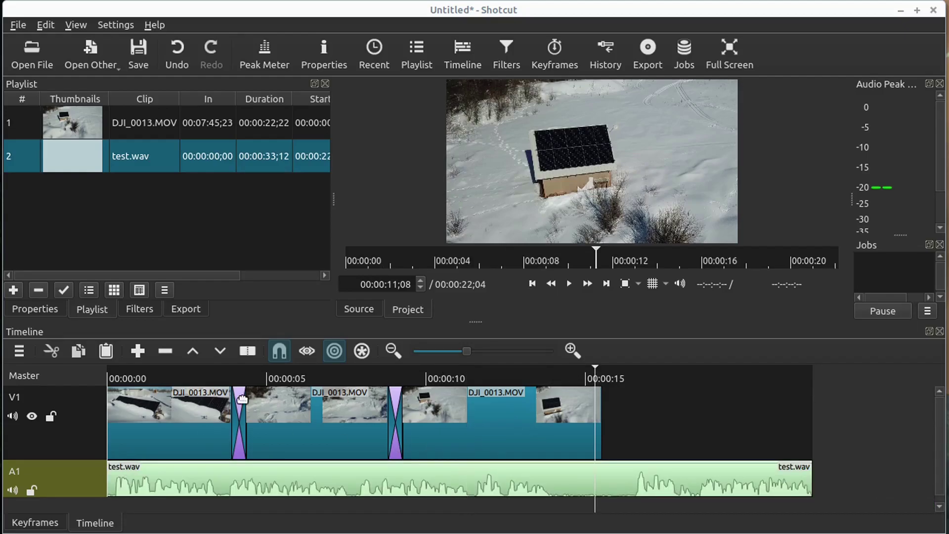
# - Shift the narration about half a second later, split it at 00:00:15;09 and delete the part after the cut
pyautogui.moveTo(181, 487); pyautogui.dragTo(195, 487)
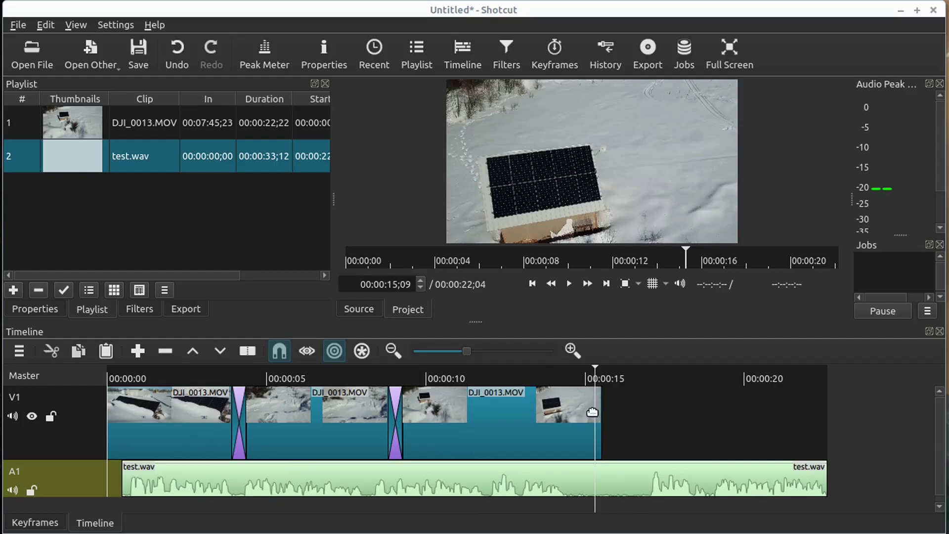
pyautogui.press('s')
pyautogui.click(600, 487)
pyautogui.press('Delete')
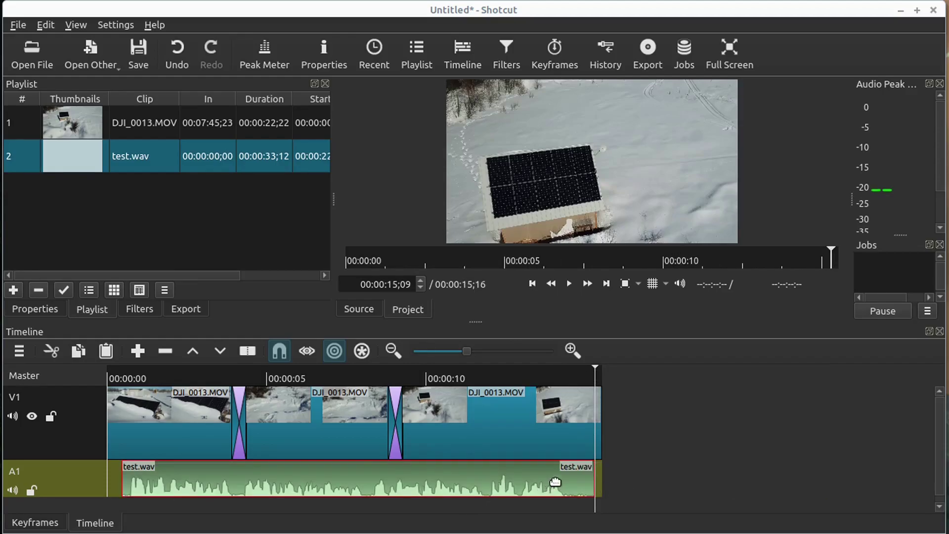
# - Play the sequence from near its start to check the narration against the video, and pause it
pyautogui.moveTo(591, 374); pyautogui.dragTo(70, 379)
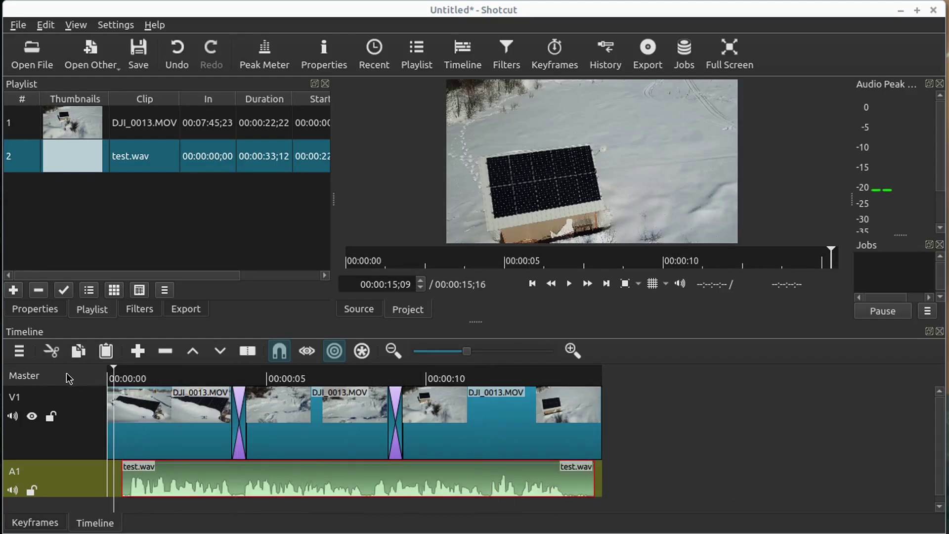
pyautogui.click(569, 283)
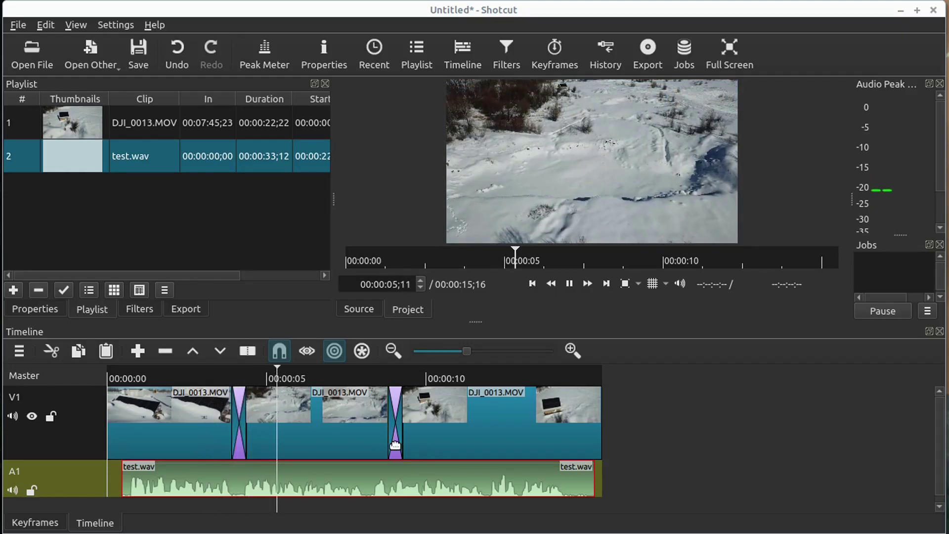
pyautogui.click(568, 284)
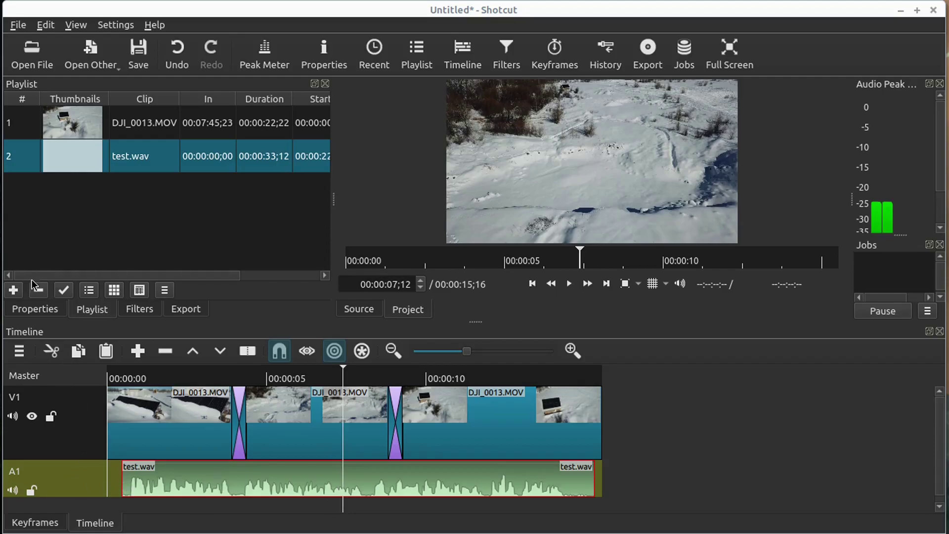
# - Add a Gain / Volume filter to the narration clip, set its level to 10.9 dB and check the loudness in playback
pyautogui.click(139, 313)
pyautogui.click(17, 230)
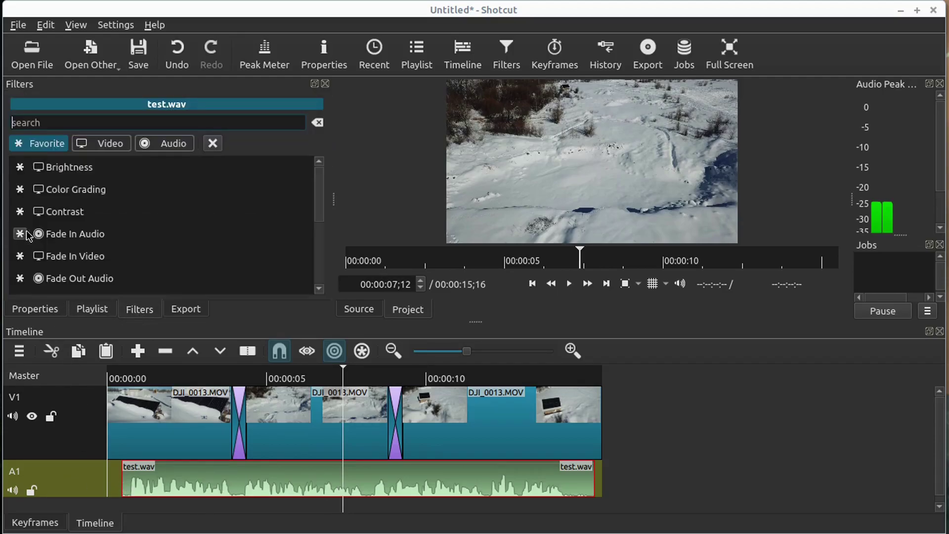
pyautogui.write('vol')
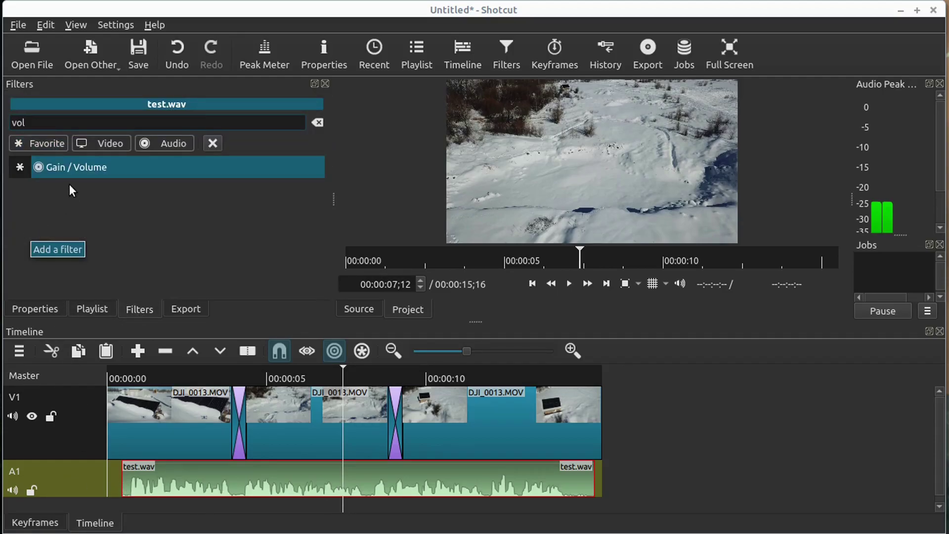
pyautogui.click(57, 167)
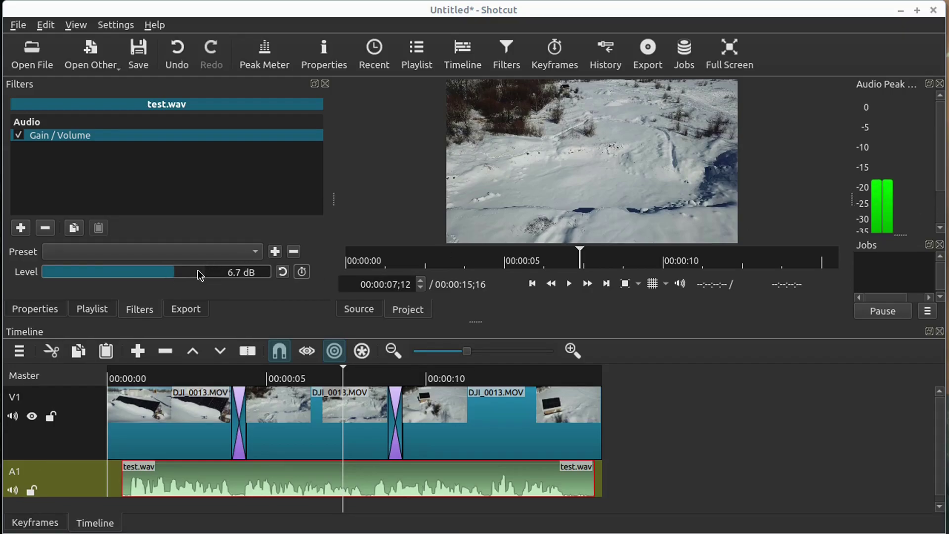
pyautogui.moveTo(184, 275); pyautogui.dragTo(186, 275)
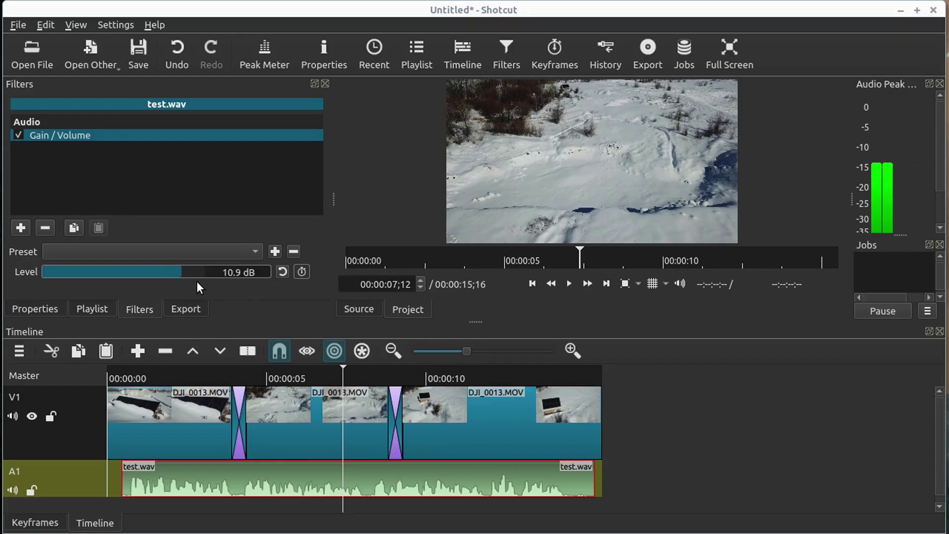
pyautogui.moveTo(184, 280); pyautogui.dragTo(182, 273)
pyautogui.click(569, 284)
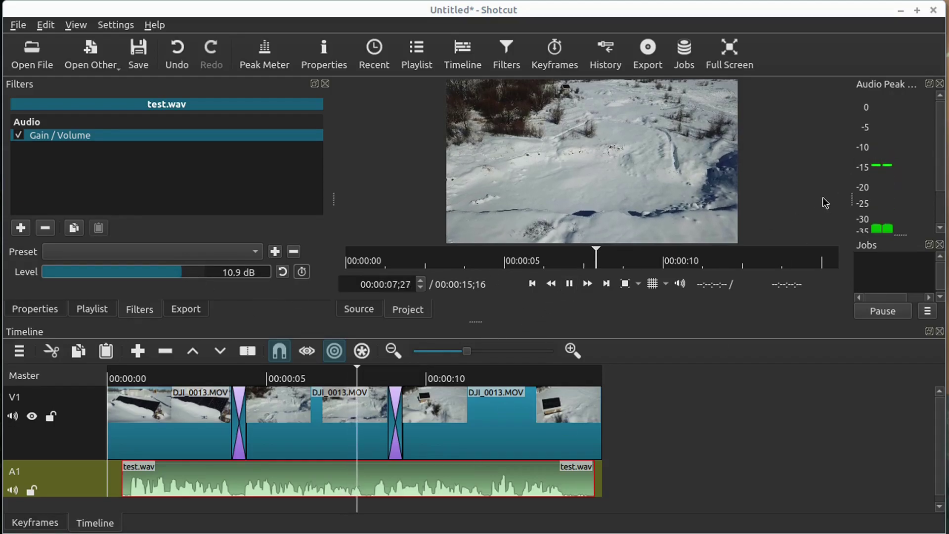
pyautogui.click(569, 283)
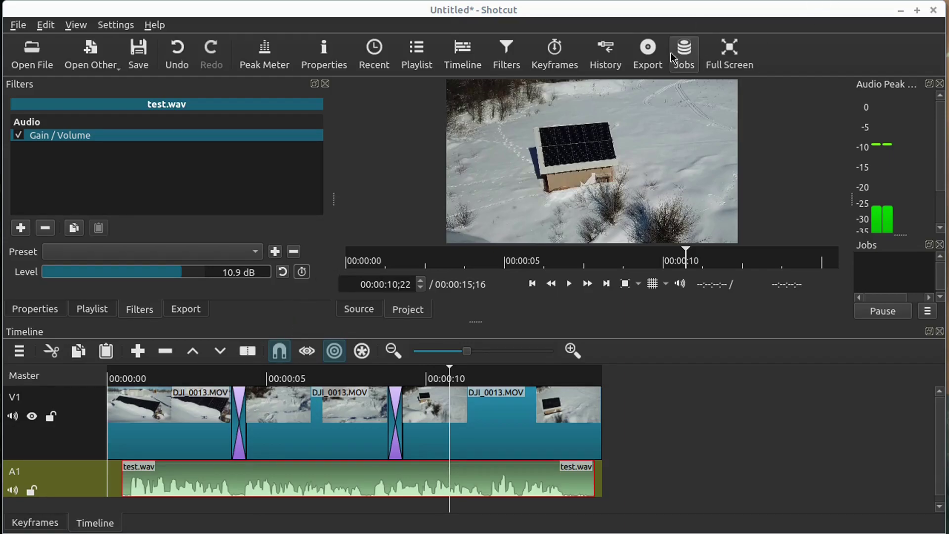
# - Open the export settings and choose the YouTube preset for the timeline
pyautogui.click(657, 58)
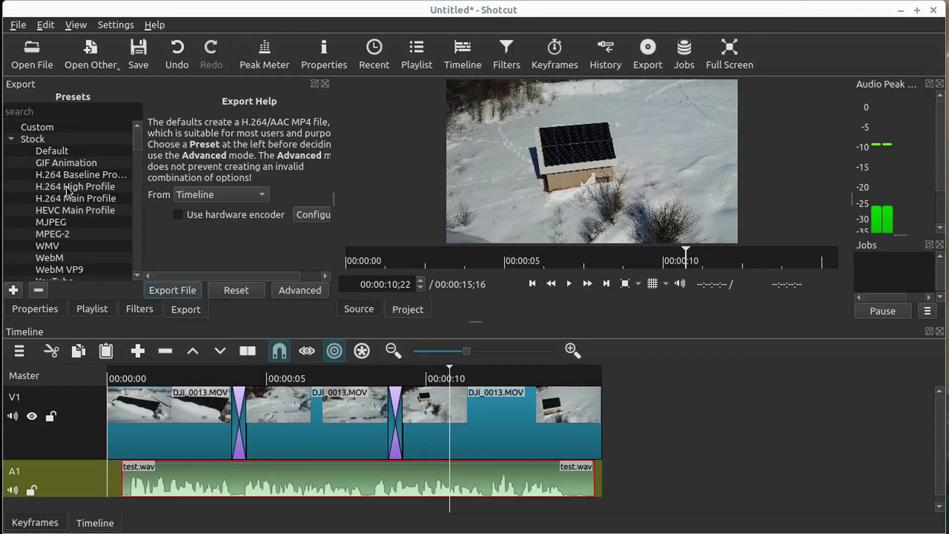
pyautogui.scroll(-3, 139, 147)
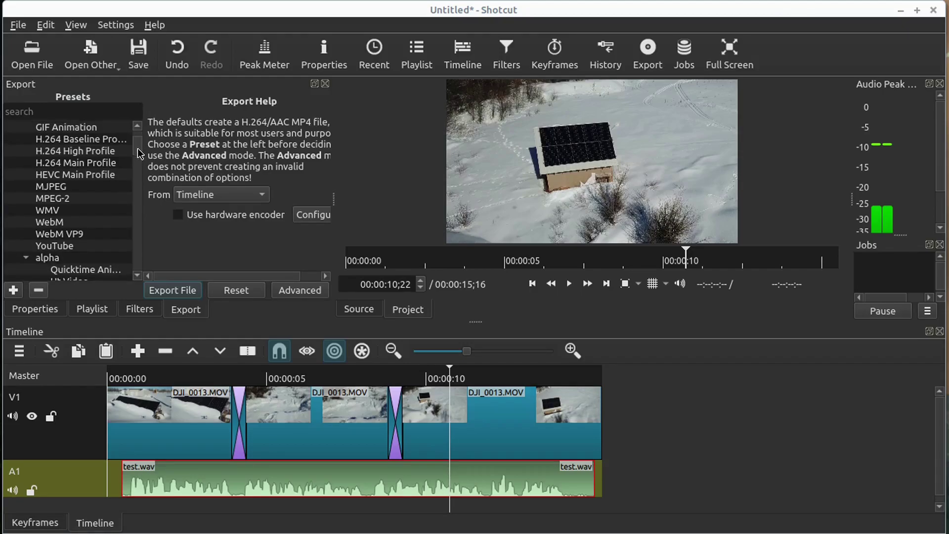
pyautogui.click(54, 200)
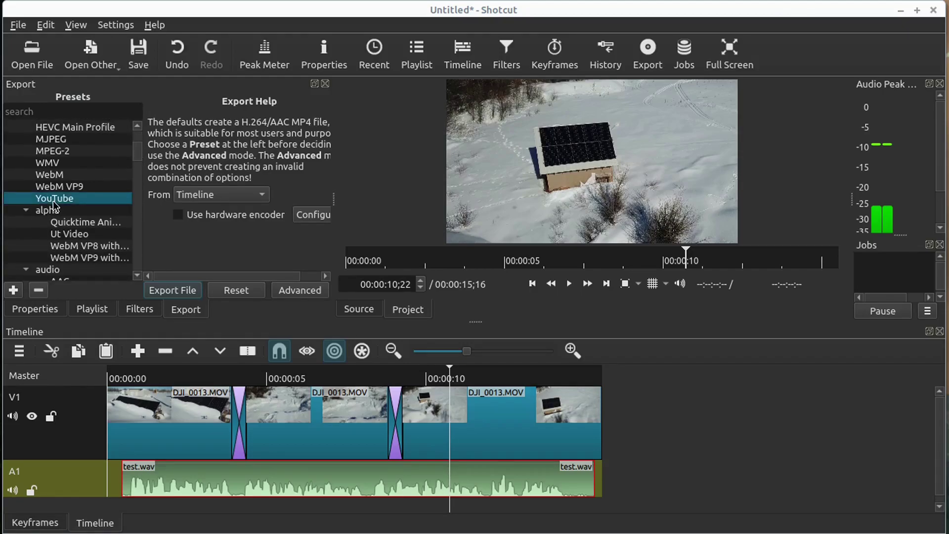
# - Export the timeline as an mp4 file named test to the Desktop, and widen the job list to follow the export progress
pyautogui.click(179, 295)
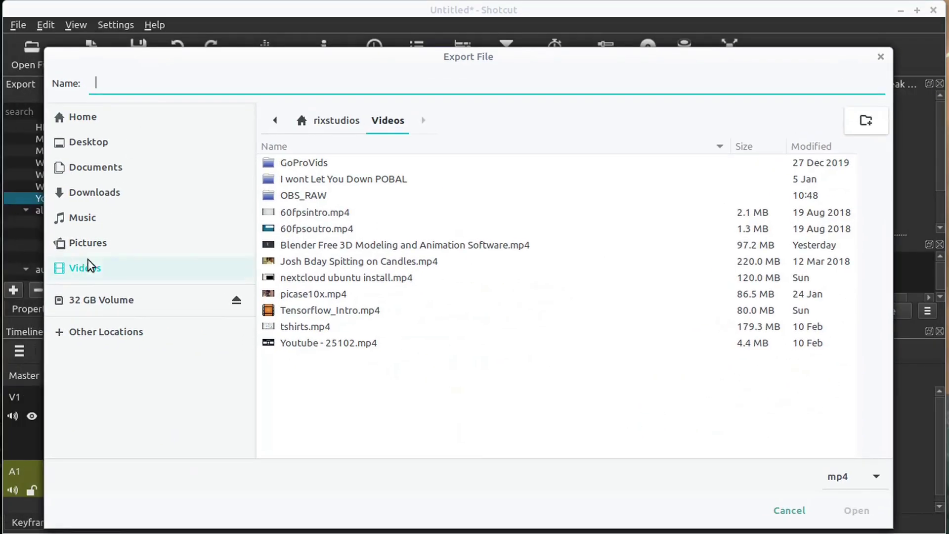
pyautogui.click(97, 146)
pyautogui.click(129, 82)
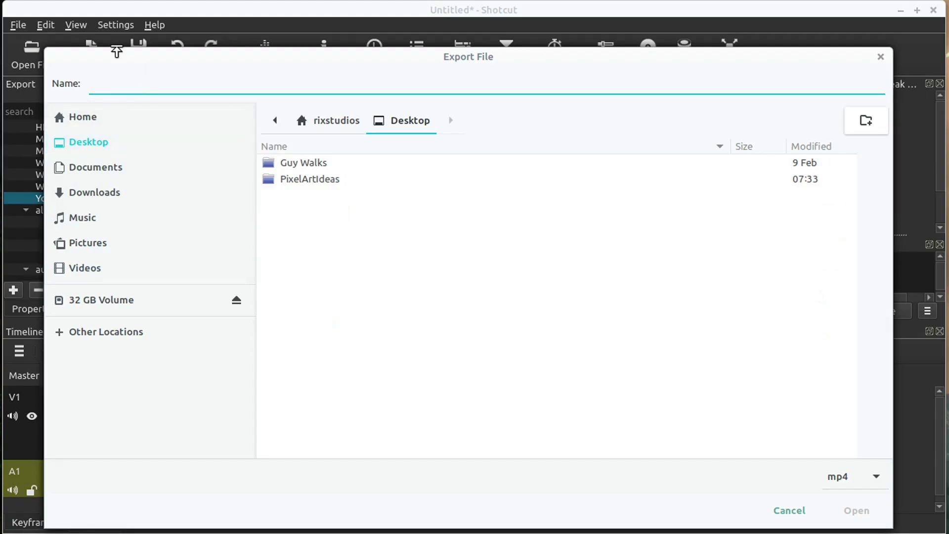
pyautogui.write('test')
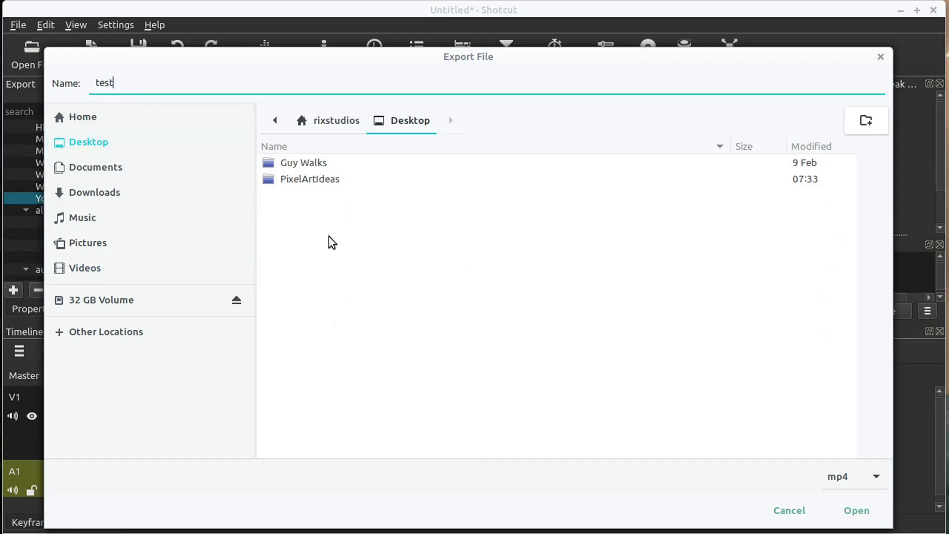
pyautogui.click(841, 479)
pyautogui.click(843, 479)
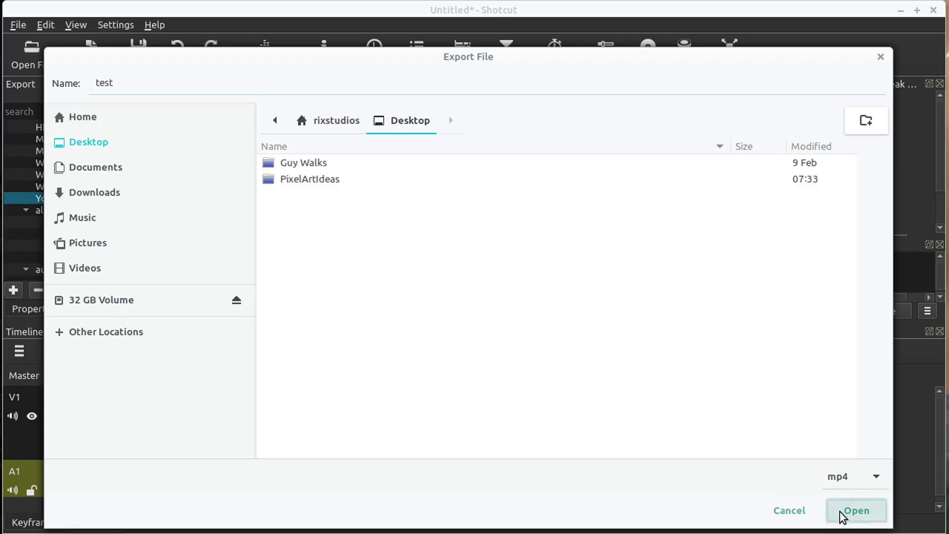
pyautogui.click(841, 513)
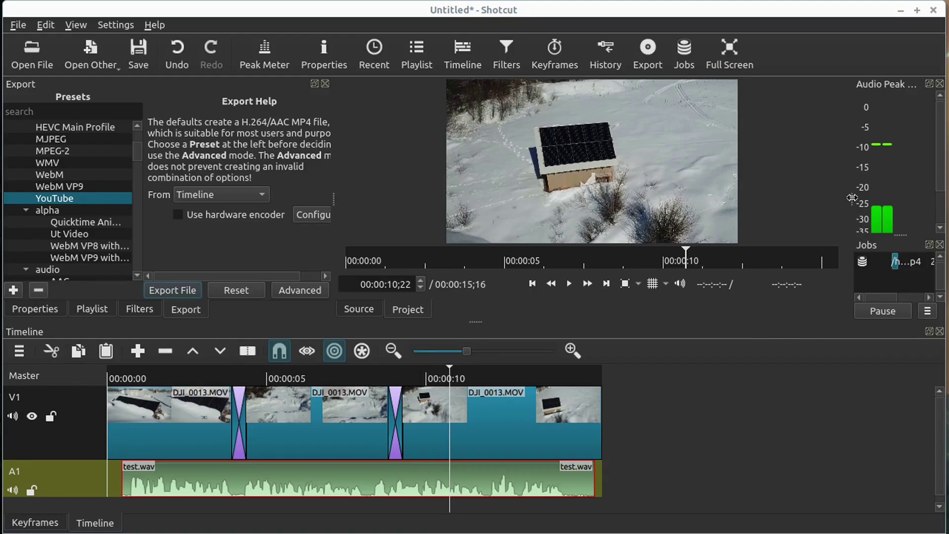
pyautogui.moveTo(852, 197); pyautogui.dragTo(656, 199)
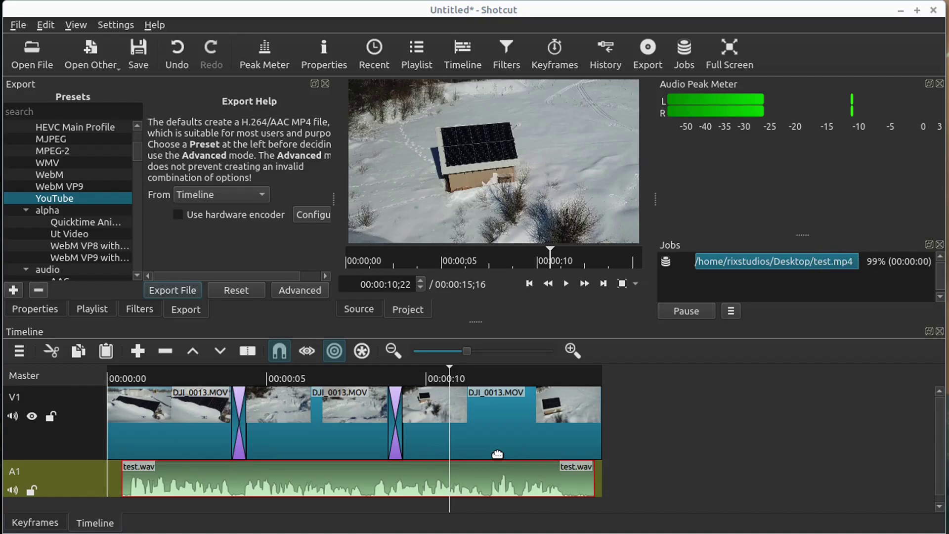
# - Minimize Shotcut and the file manager, reposition test.mp4 on the desktop, and play it in a slightly enlarged VLC window
pyautogui.click(901, 9)
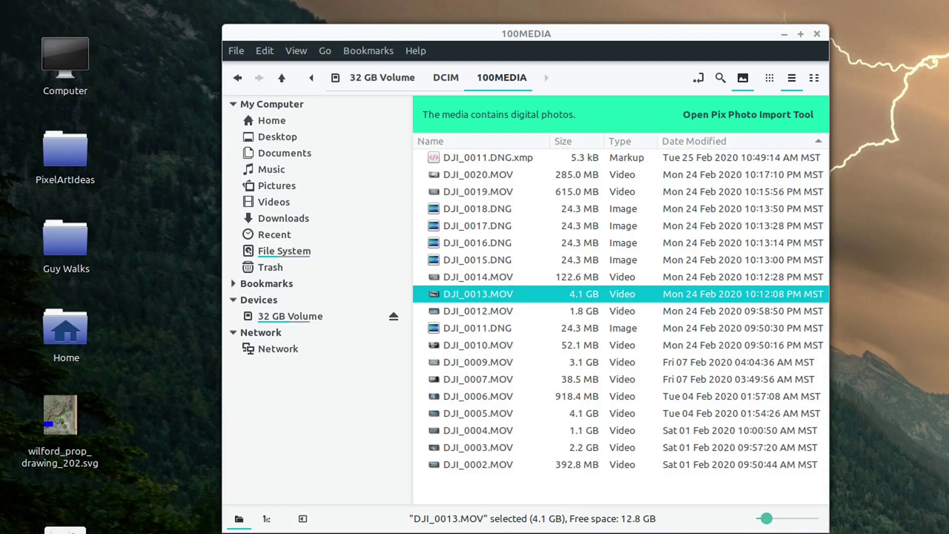
pyautogui.click(785, 35)
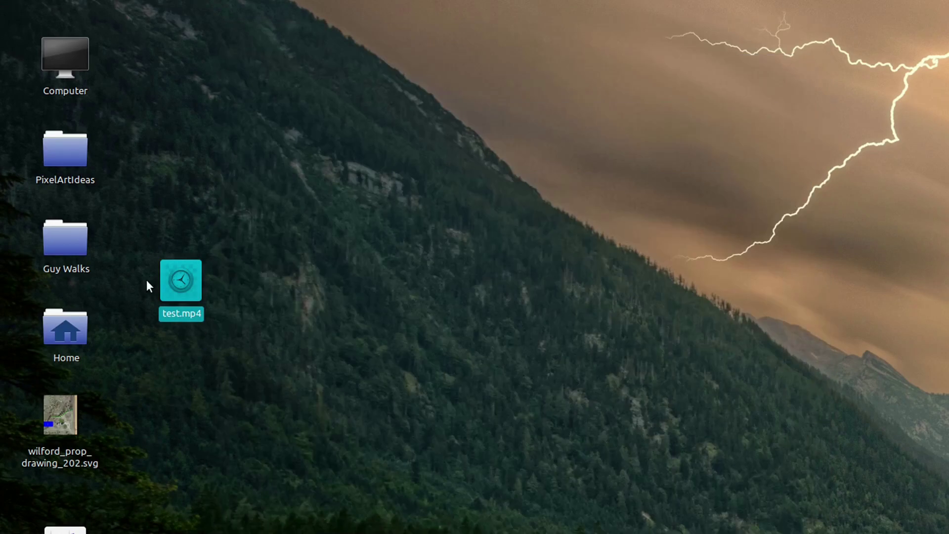
pyautogui.moveTo(175, 286); pyautogui.dragTo(233, 228)
pyautogui.doubleClick(239, 222)
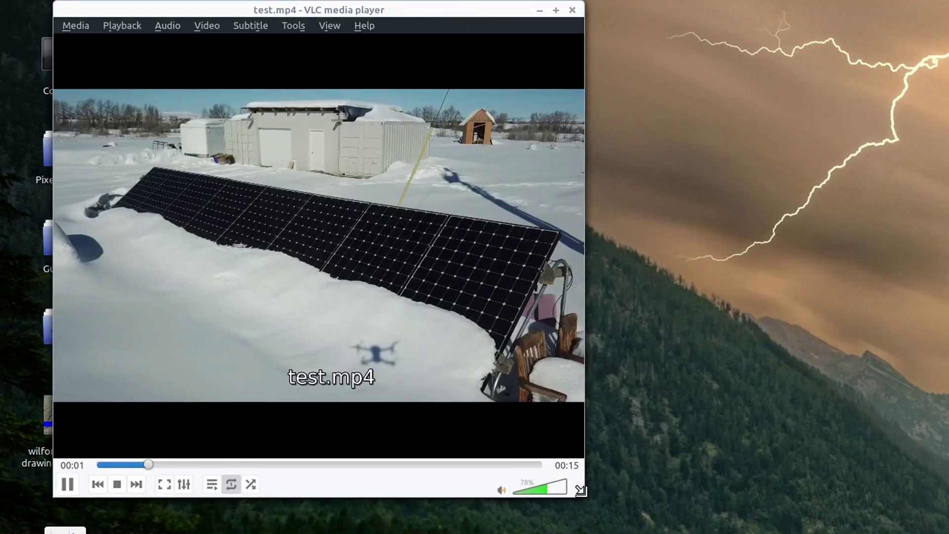
pyautogui.moveTo(587, 490); pyautogui.dragTo(605, 481)
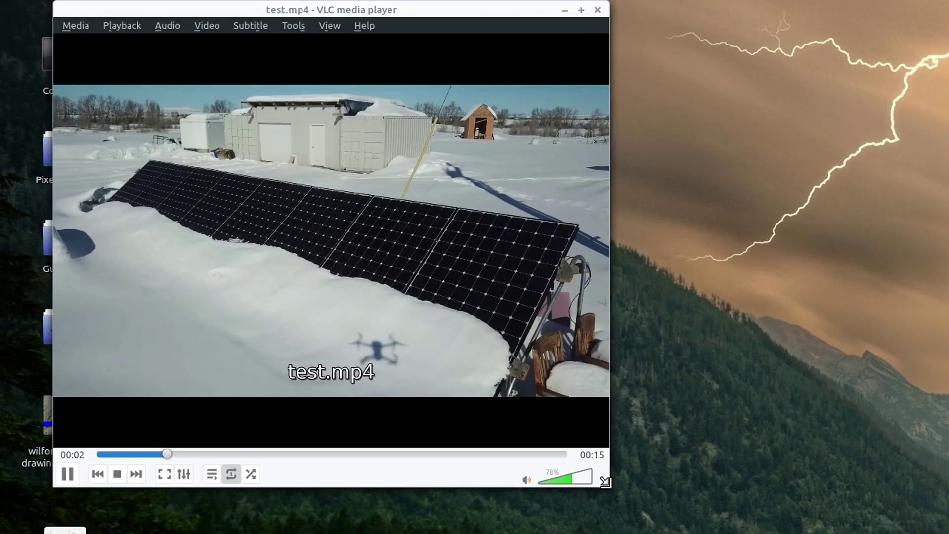
# - Move the VLC window clear of the desktop icons, stop the test.mp4 playback and quit the player
pyautogui.moveTo(277, 9); pyautogui.dragTo(365, 48)
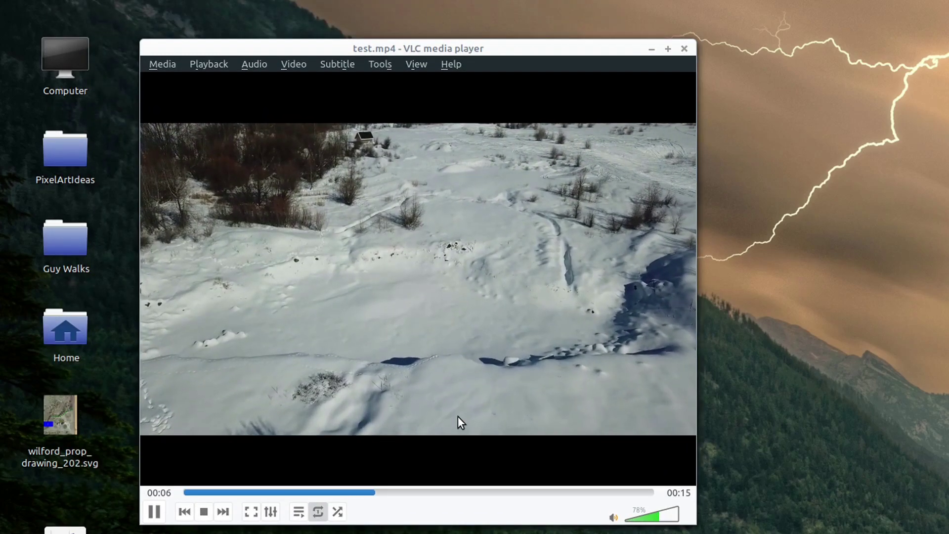
pyautogui.click(207, 512)
pyautogui.hotkey('ctrl', 'q')
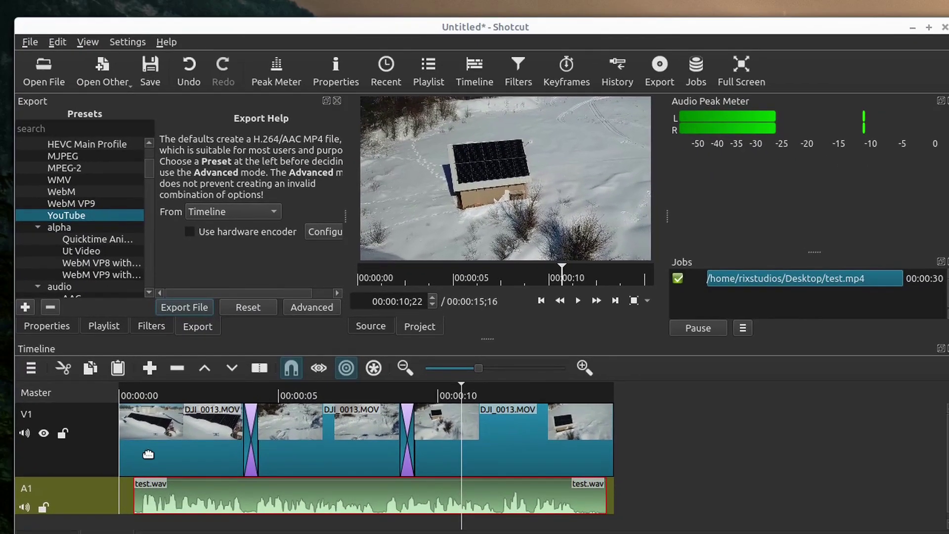
# - Add a Brightness filter to the second DJI_0013.MOV clip on track V1 and set its level to 128.3 %
pyautogui.click(250, 420)
pyautogui.click(285, 416)
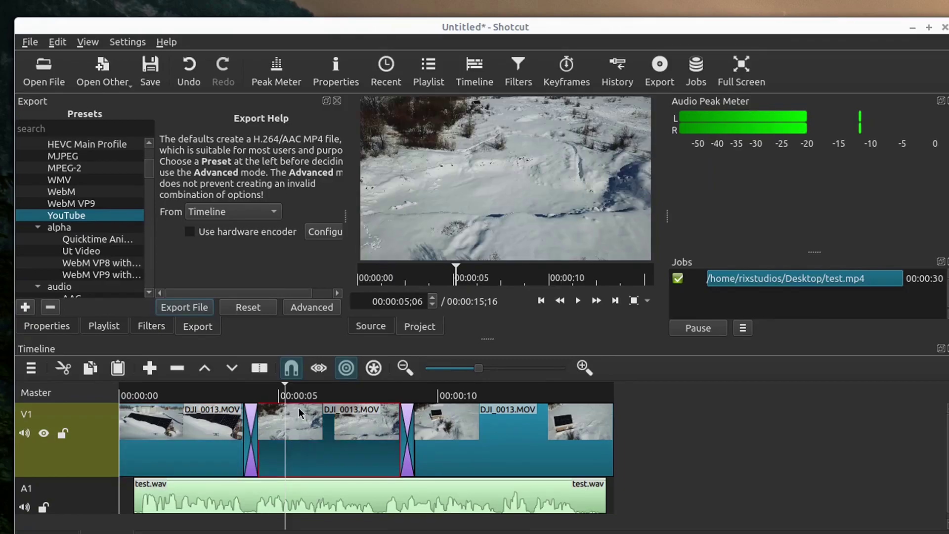
pyautogui.click(152, 326)
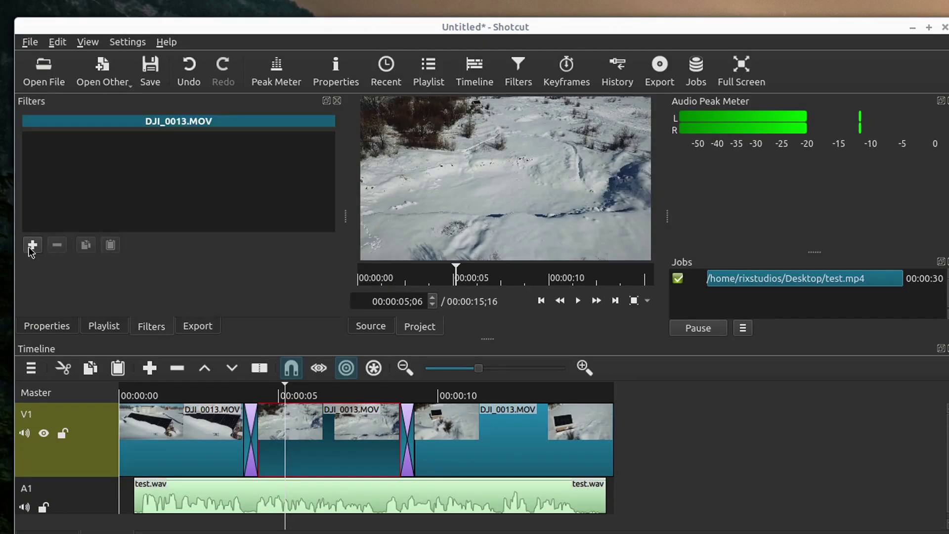
pyautogui.click(327, 396)
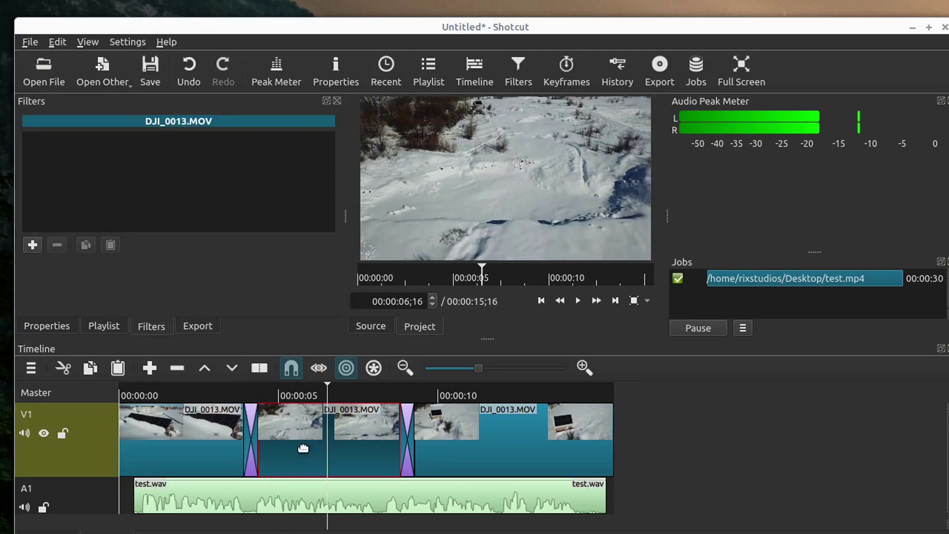
pyautogui.click(33, 246)
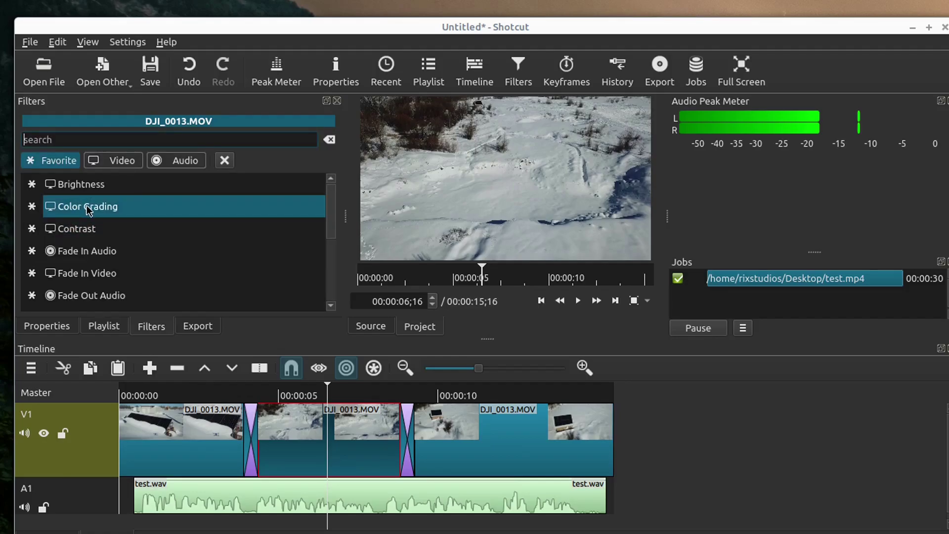
pyautogui.click(84, 188)
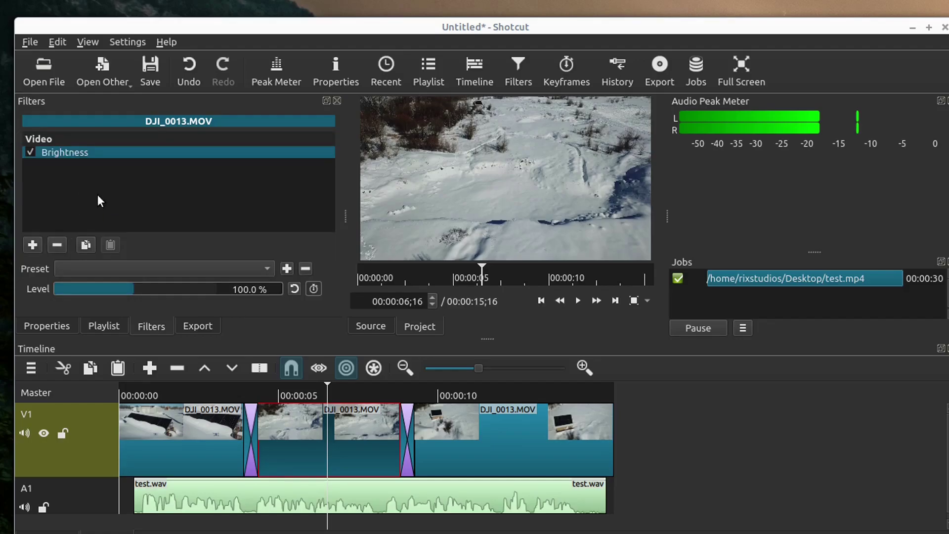
pyautogui.moveTo(134, 290)
pyautogui.mouseDown()
pyautogui.moveTo(162, 292)
pyautogui.moveTo(135, 295)
pyautogui.moveTo(147, 301)
pyautogui.mouseUp()
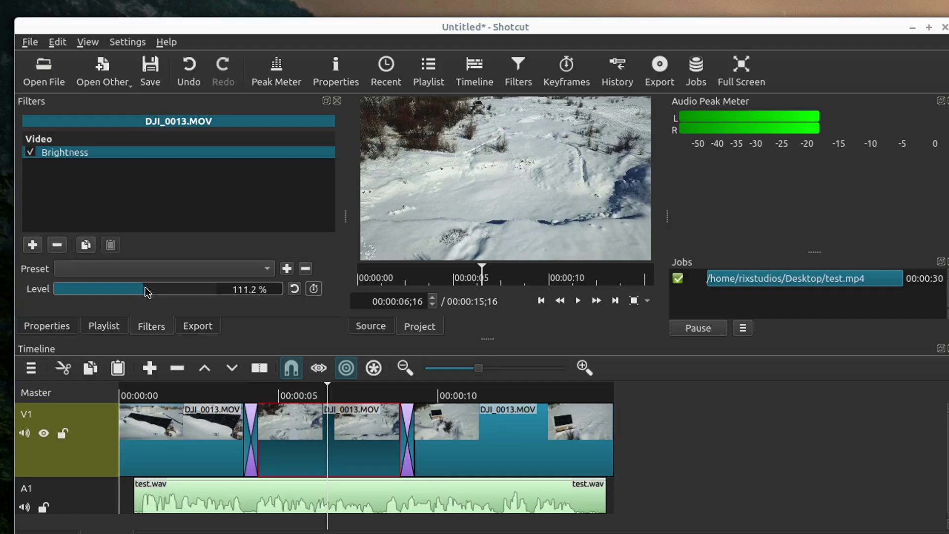
pyautogui.moveTo(146, 292); pyautogui.dragTo(159, 296)
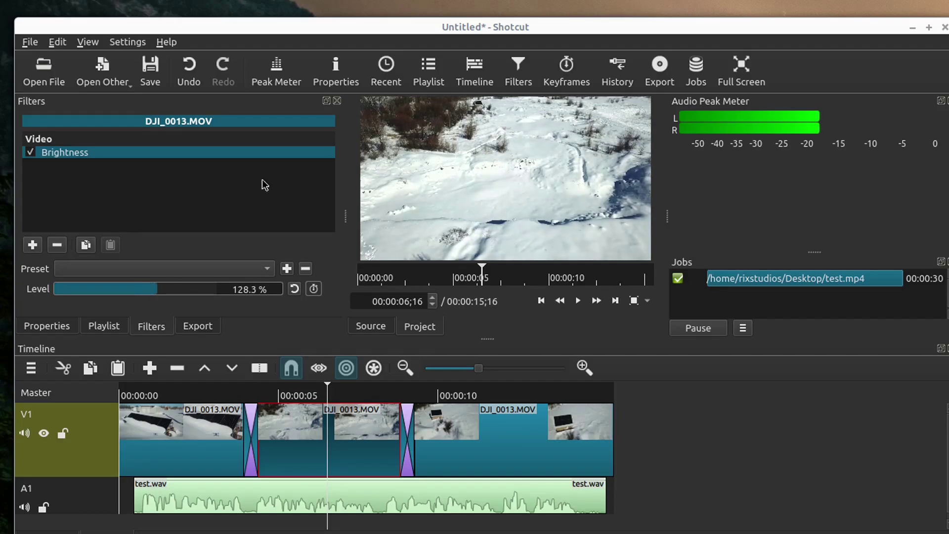
# - Add a Contrast filter to the same clip and set its level to 49.3 %
pyautogui.click(33, 244)
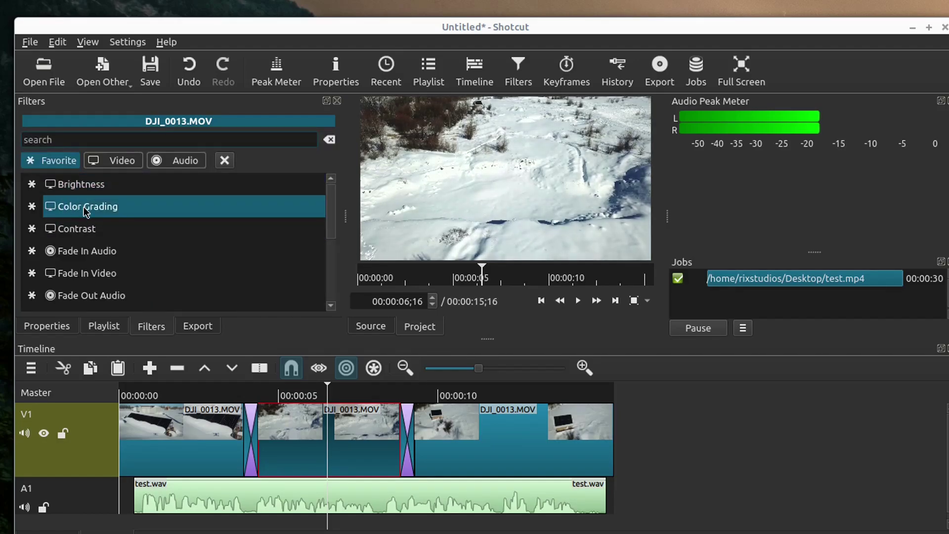
pyautogui.click(83, 233)
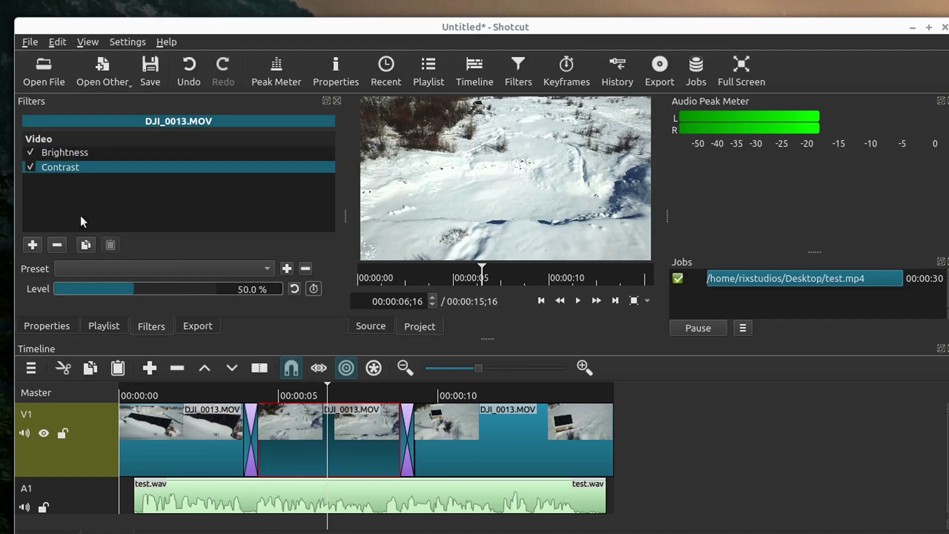
pyautogui.moveTo(136, 291)
pyautogui.mouseDown()
pyautogui.moveTo(113, 295)
pyautogui.moveTo(177, 299)
pyautogui.moveTo(121, 298)
pyautogui.moveTo(146, 299)
pyautogui.moveTo(136, 298)
pyautogui.mouseUp()
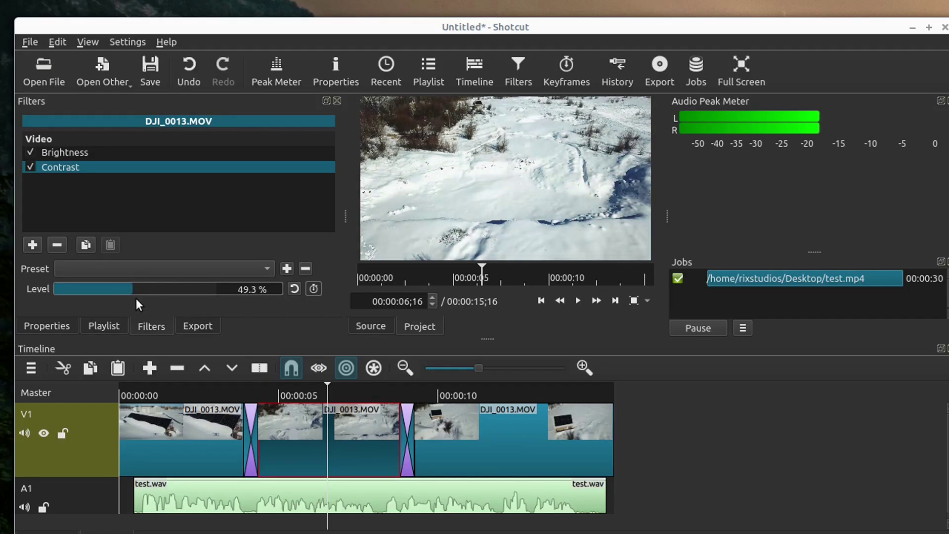
# - Add a Color Grading filter to the clip and shift its shadows and midtones slightly towards violet-blue on the color wheels
pyautogui.click(33, 246)
pyautogui.click(91, 205)
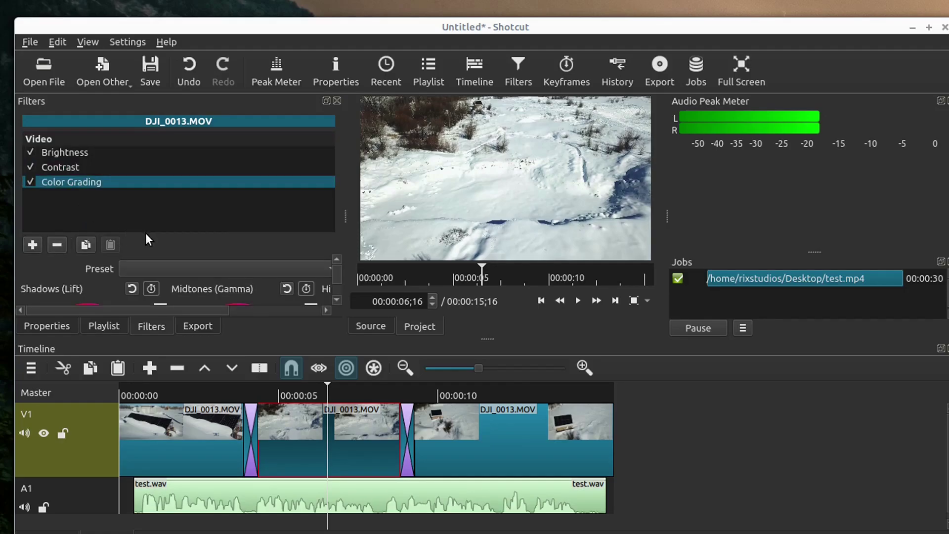
pyautogui.scroll(-5, 336, 277)
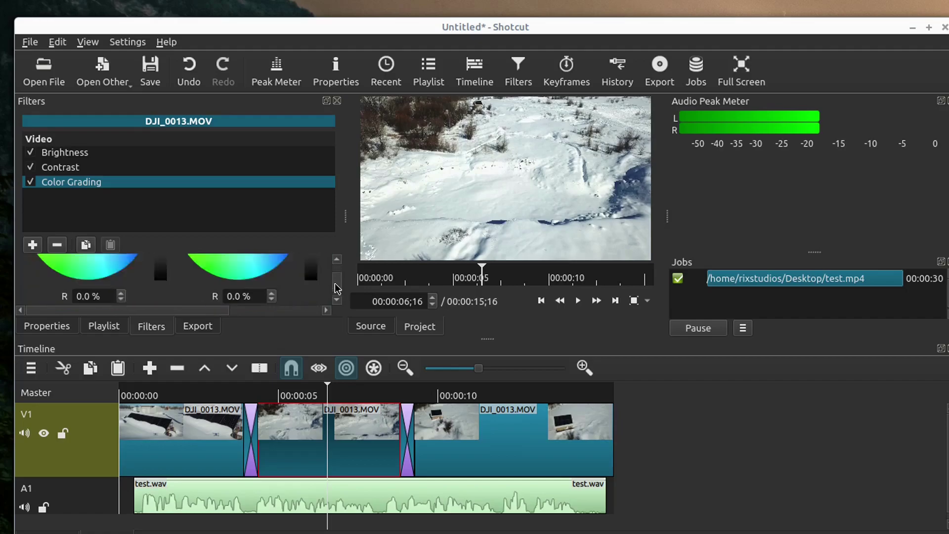
pyautogui.scroll(5, 339, 283)
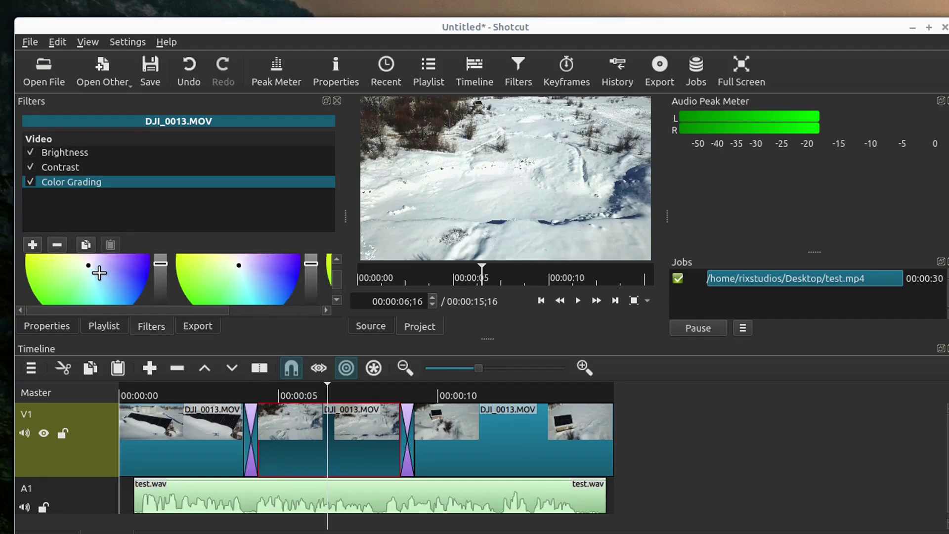
pyautogui.moveTo(98, 271); pyautogui.dragTo(130, 284)
pyautogui.moveTo(237, 272)
pyautogui.mouseDown()
pyautogui.moveTo(205, 275)
pyautogui.moveTo(244, 265)
pyautogui.mouseUp()
pyautogui.moveTo(133, 277); pyautogui.dragTo(99, 263)
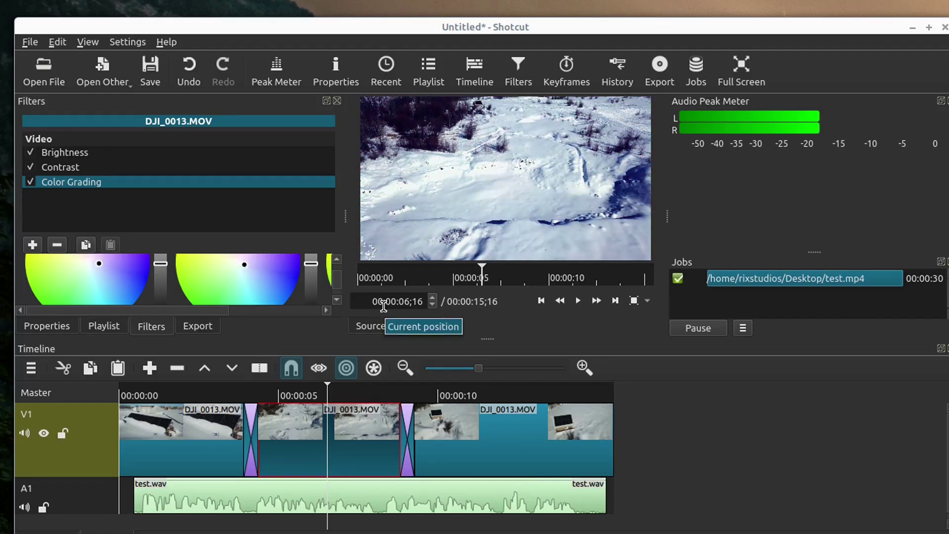
# - Minimize Shotcut, place test.mp4 beside the Guy Walks folder on the desktop and deselect it
pyautogui.moveTo(506, 22); pyautogui.dragTo(506, 12)
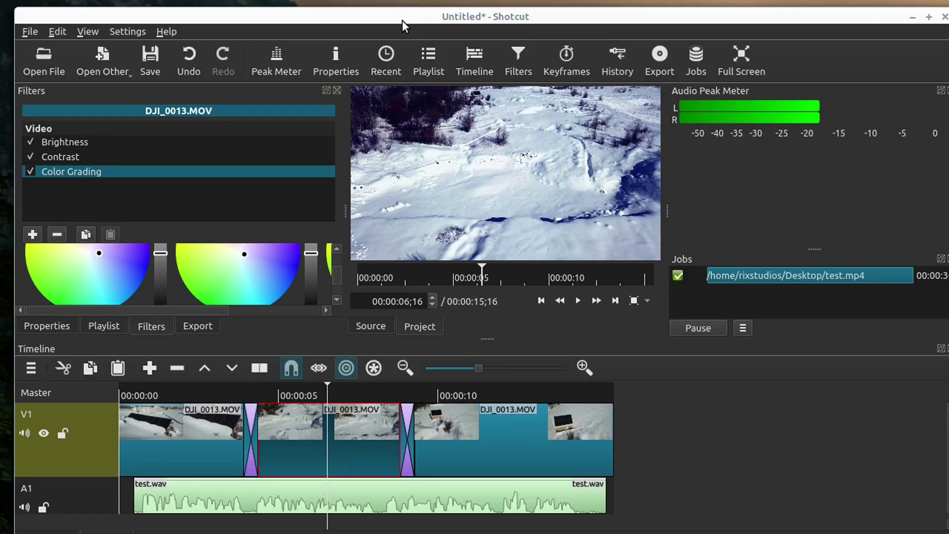
pyautogui.click(913, 18)
pyautogui.moveTo(239, 218); pyautogui.dragTo(126, 245)
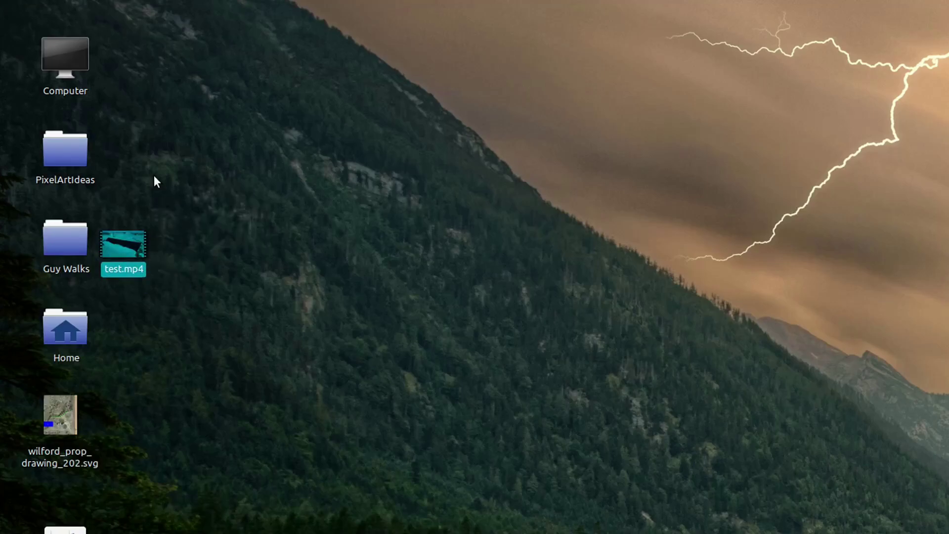
pyautogui.click(155, 182)
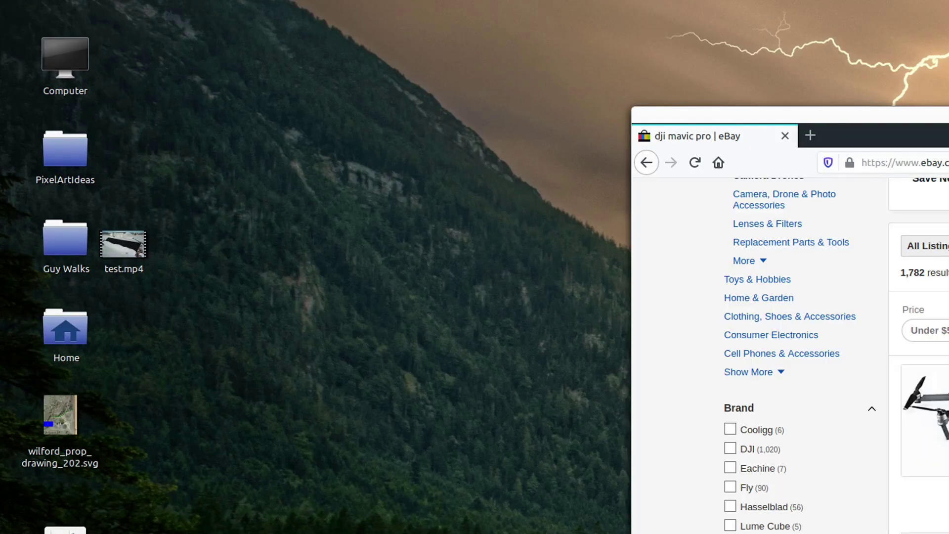
# - Go to youtube.com in Firefox, bring its window beside the desktop icons and open the video upload page
pyautogui.click(901, 168)
pyautogui.write('you')
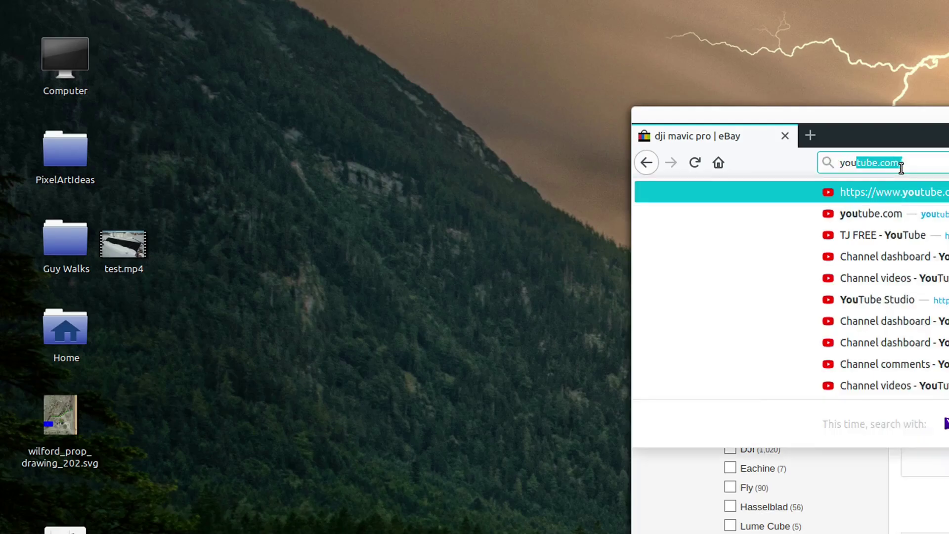
pyautogui.press('Return')
pyautogui.moveTo(639, 108); pyautogui.dragTo(947, 346)
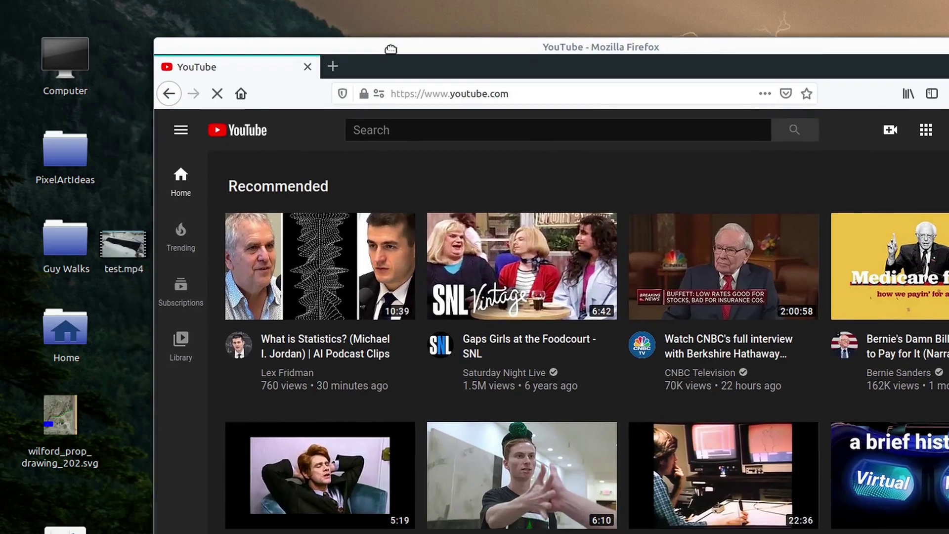
pyautogui.click(890, 134)
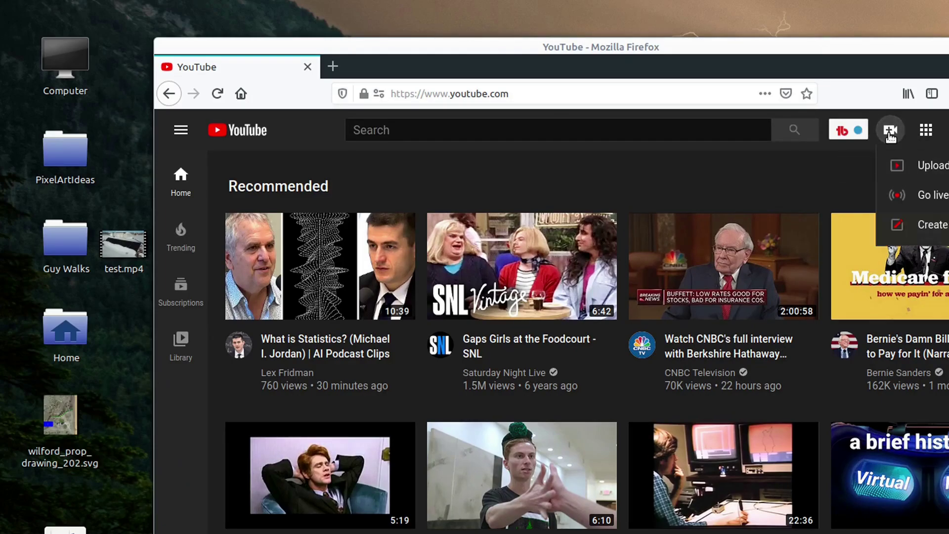
pyautogui.click(935, 171)
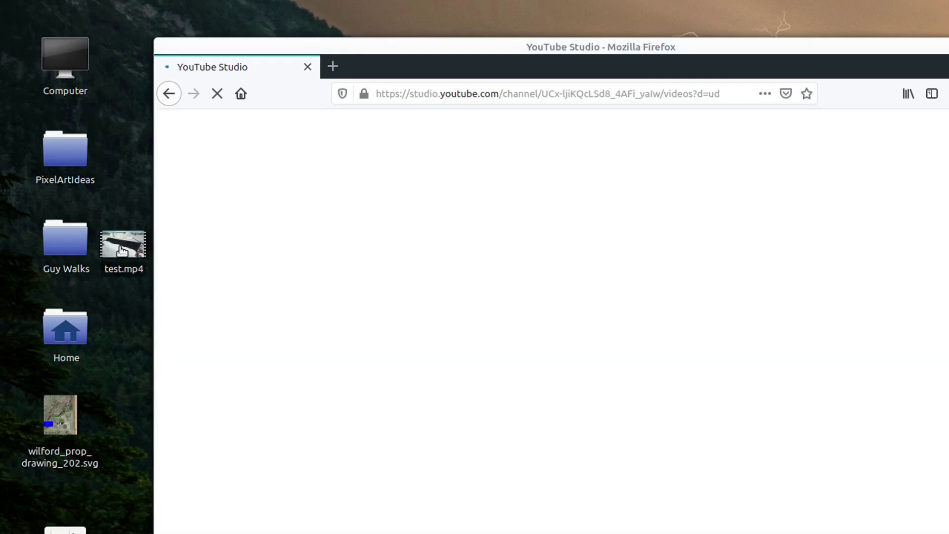
# - Rearrange test.mp4 and the Guy Walks folder so they stand apart on the desktop, and close the Upload video dialog
pyautogui.click(123, 254)
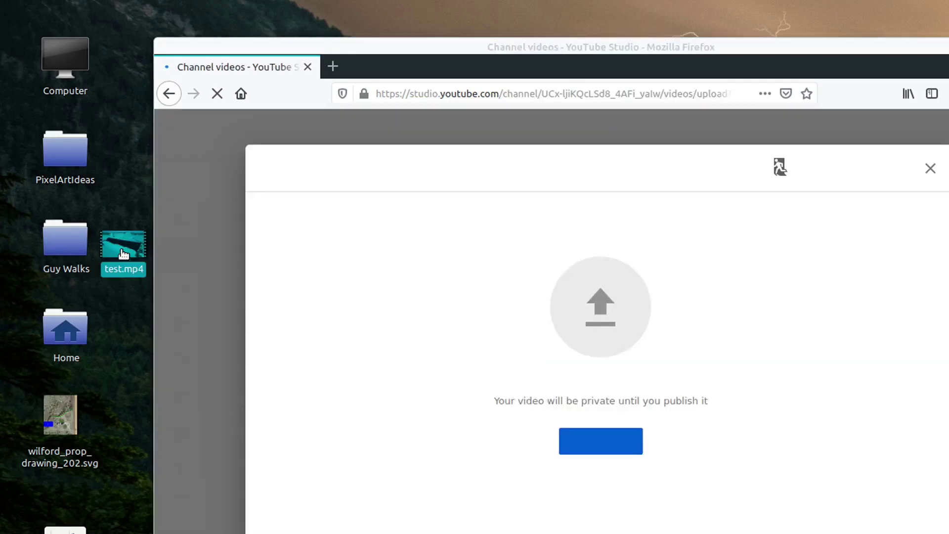
pyautogui.moveTo(124, 254)
pyautogui.mouseDown()
pyautogui.moveTo(195, 271)
pyautogui.moveTo(600, 308)
pyautogui.moveTo(509, 311)
pyautogui.moveTo(120, 250)
pyautogui.mouseUp()
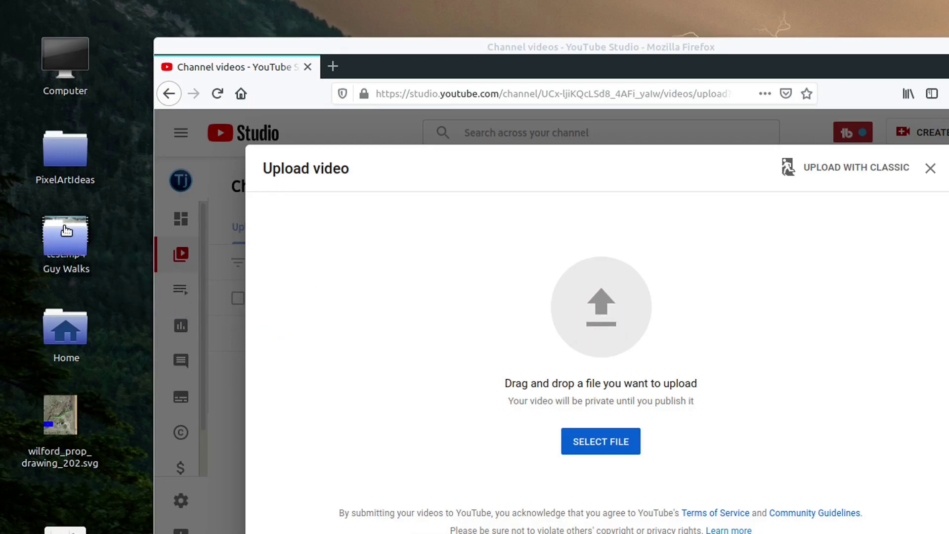
pyautogui.moveTo(65, 237); pyautogui.dragTo(66, 267)
pyautogui.click(119, 212)
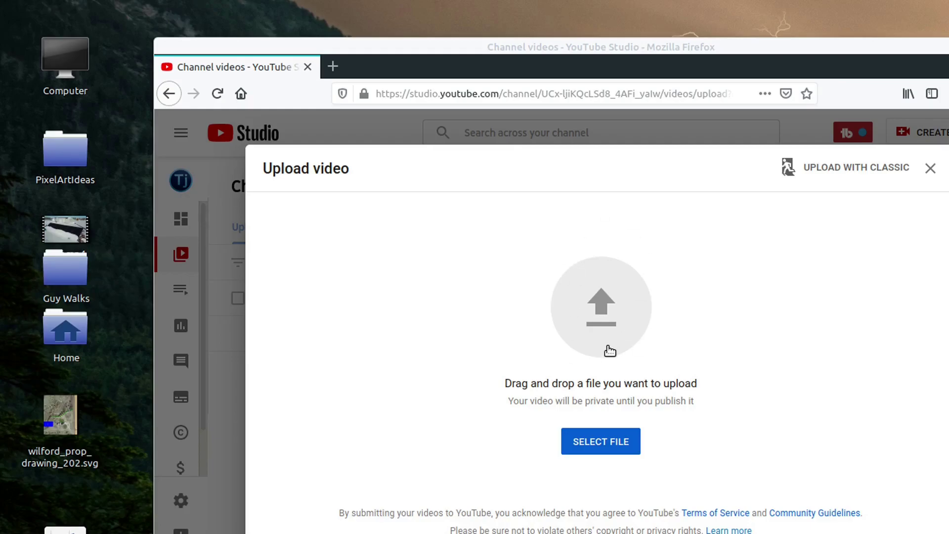
pyautogui.click(931, 171)
pyautogui.moveTo(66, 229); pyautogui.dragTo(126, 229)
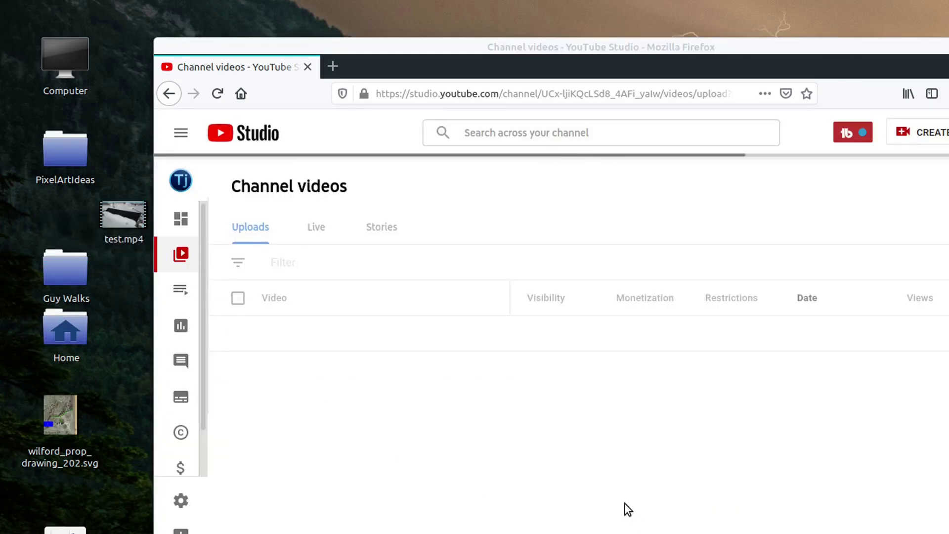
# - Close Firefox and move the Guy Walks, Home, wilford_prop_drawing_202.svg and test.wav icons together away from the desktop's edge
pyautogui.moveTo(617, 49); pyautogui.dragTo(695, 62)
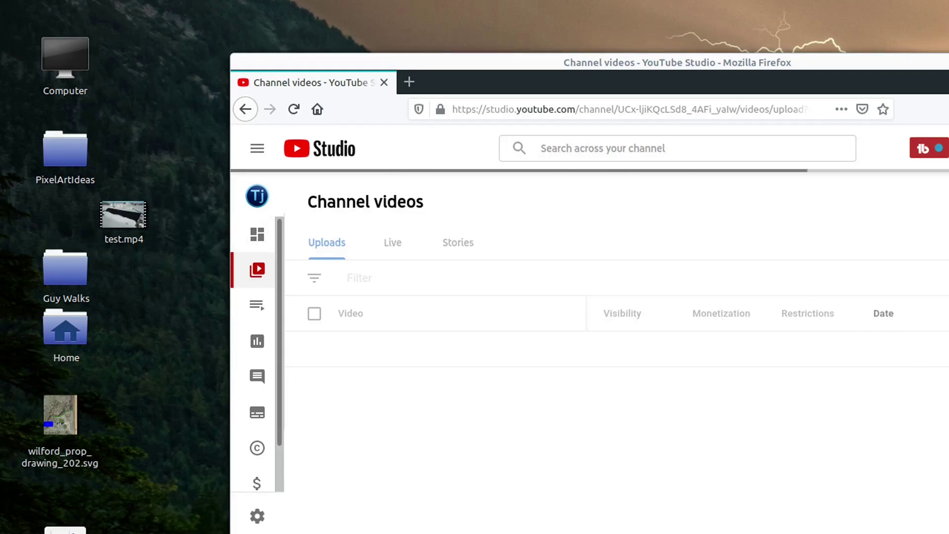
pyautogui.hotkey('alt', 'F4')
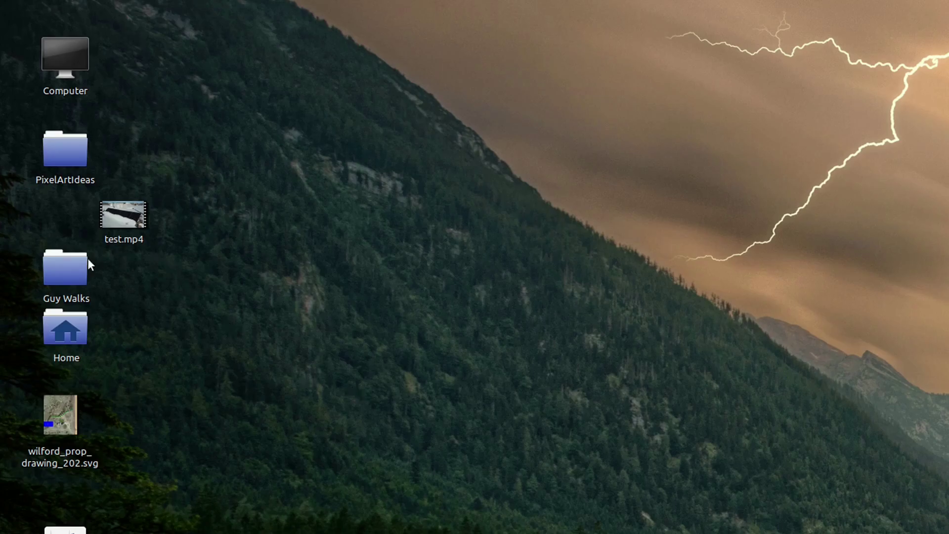
pyautogui.moveTo(175, 532); pyautogui.dragTo(277, 169)
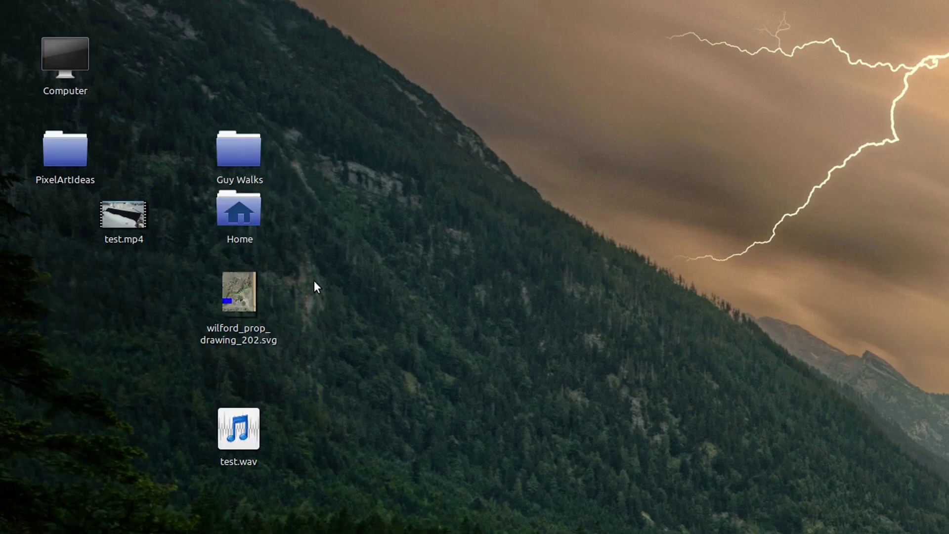